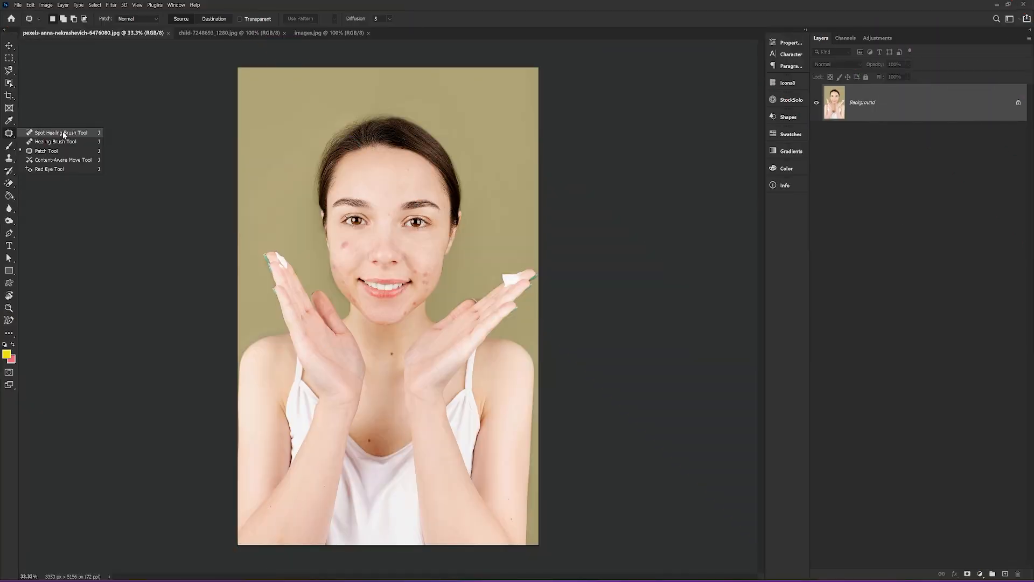
Activate the Spot Healing Brush tool and check its brush size, hardness and spacing settings
{"action": "left_click", "coordinate": [64, 135]}
{"action": "scroll", "coordinate": [350, 245], "scroll_direction": "up", "scroll_amount": 3}
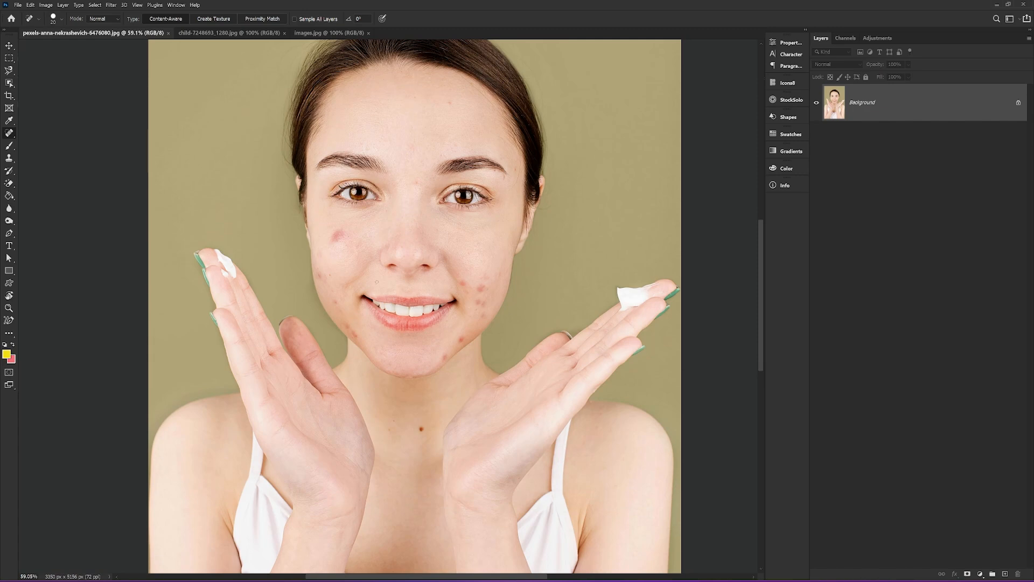
{"action": "scroll", "coordinate": [376, 281], "scroll_direction": "up", "scroll_amount": 3}
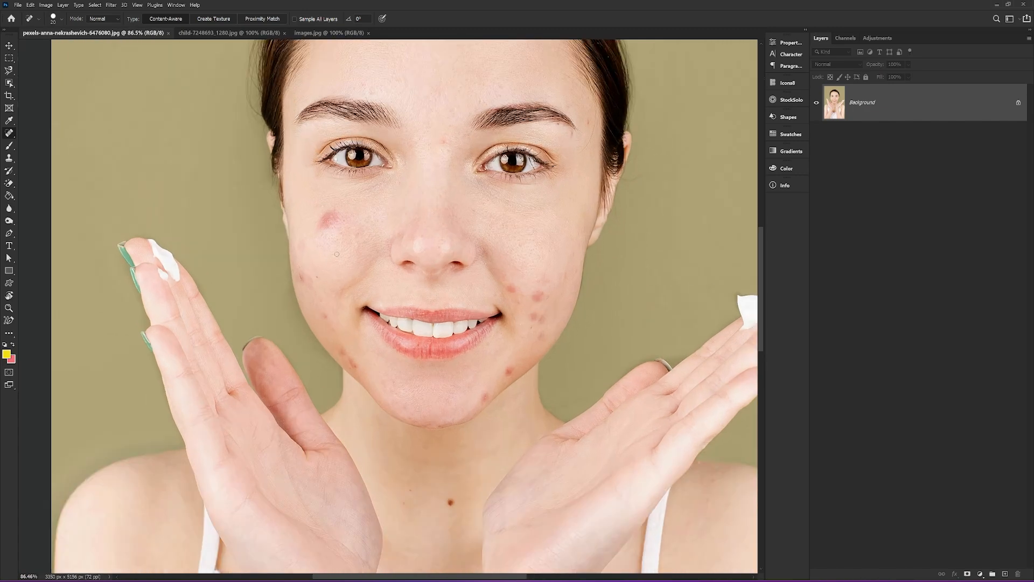
{"action": "scroll", "coordinate": [331, 243], "scroll_direction": "up", "scroll_amount": 2}
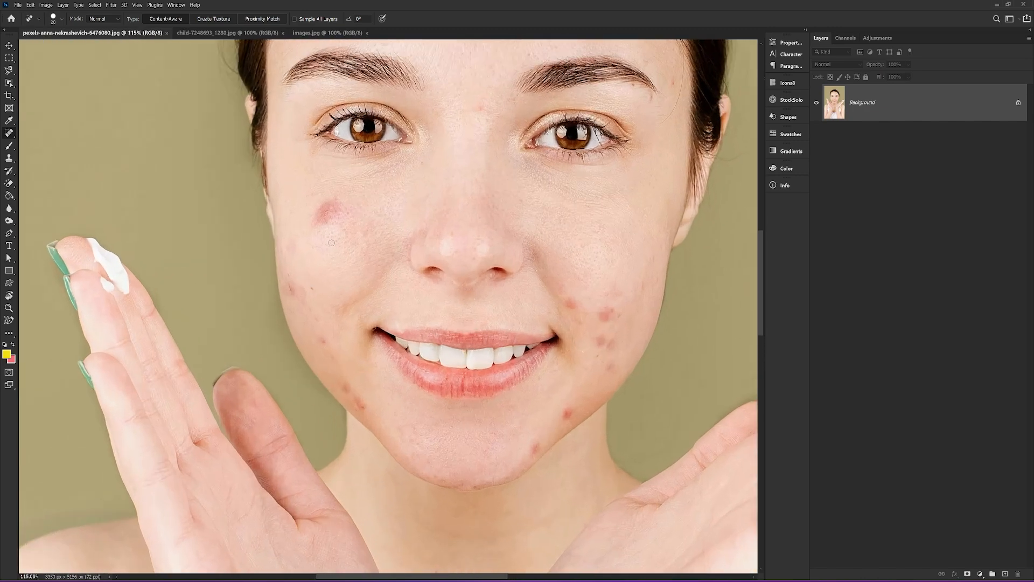
{"action": "right_click", "coordinate": [10, 133]}
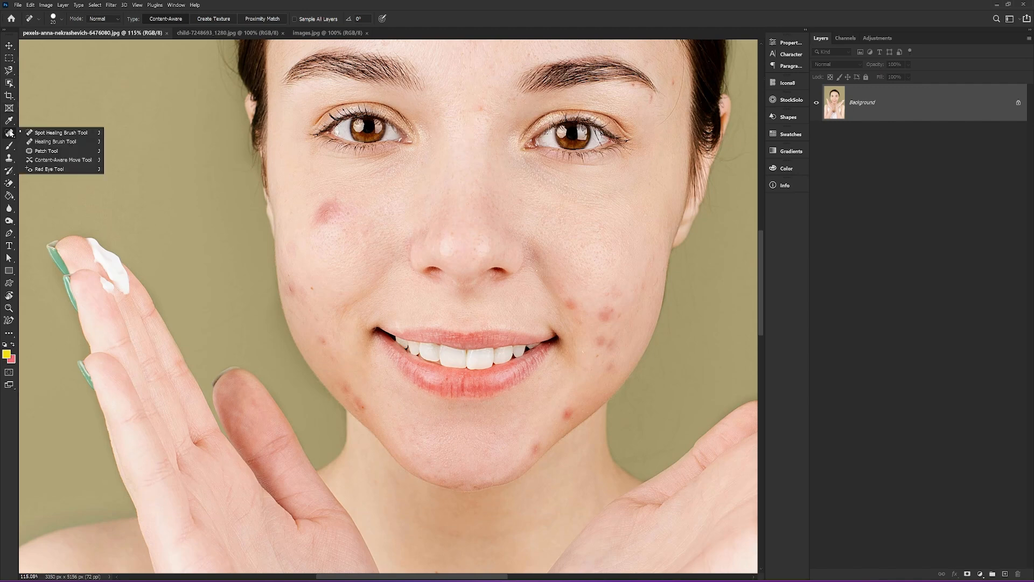
{"action": "left_click", "coordinate": [48, 132]}
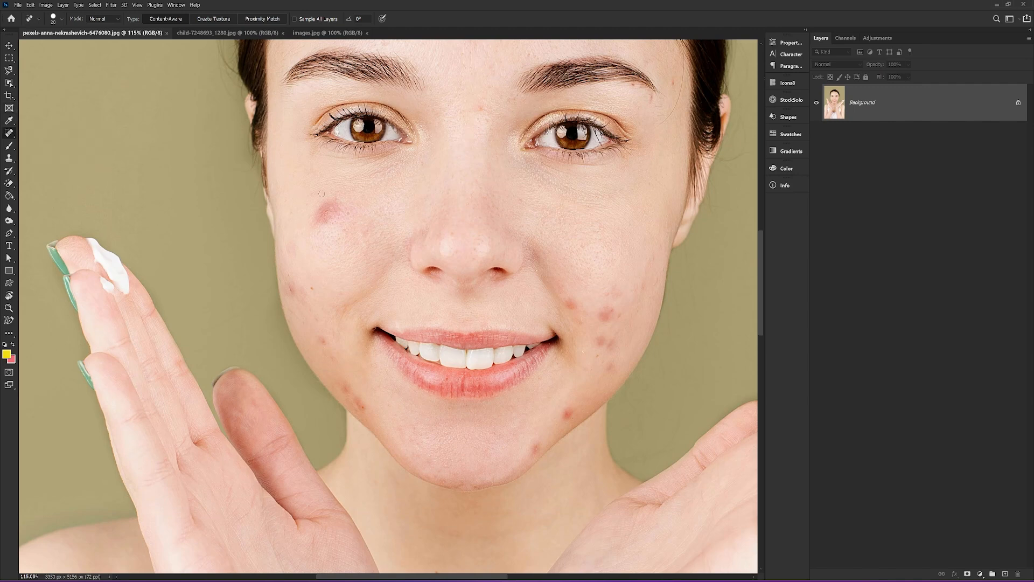
{"action": "key", "text": "Caps_Lock"}
{"action": "key", "text": "Caps_Lock"}
{"action": "scroll", "coordinate": [322, 213], "scroll_direction": "up", "scroll_amount": 1}
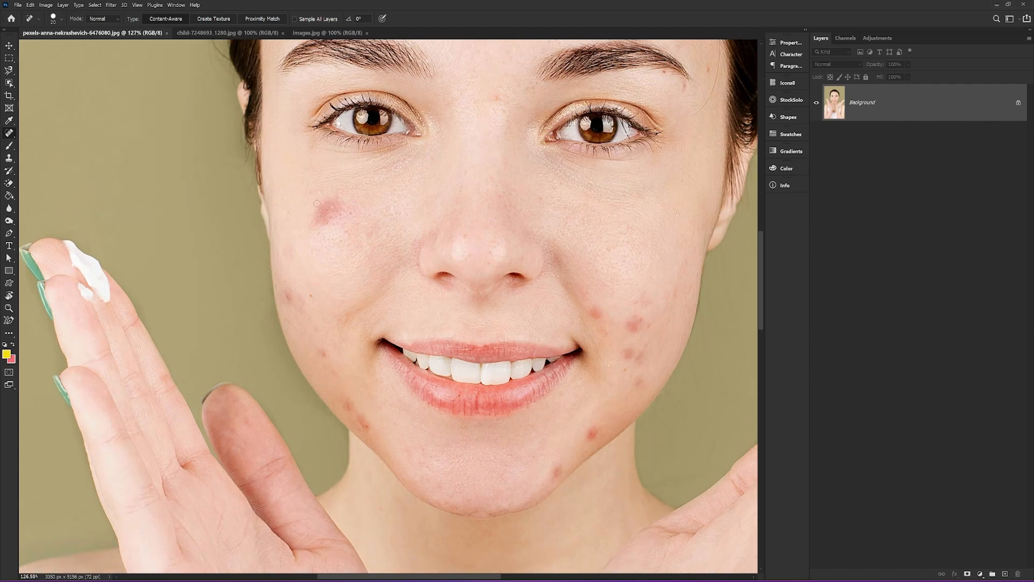
{"action": "right_click", "coordinate": [311, 197]}
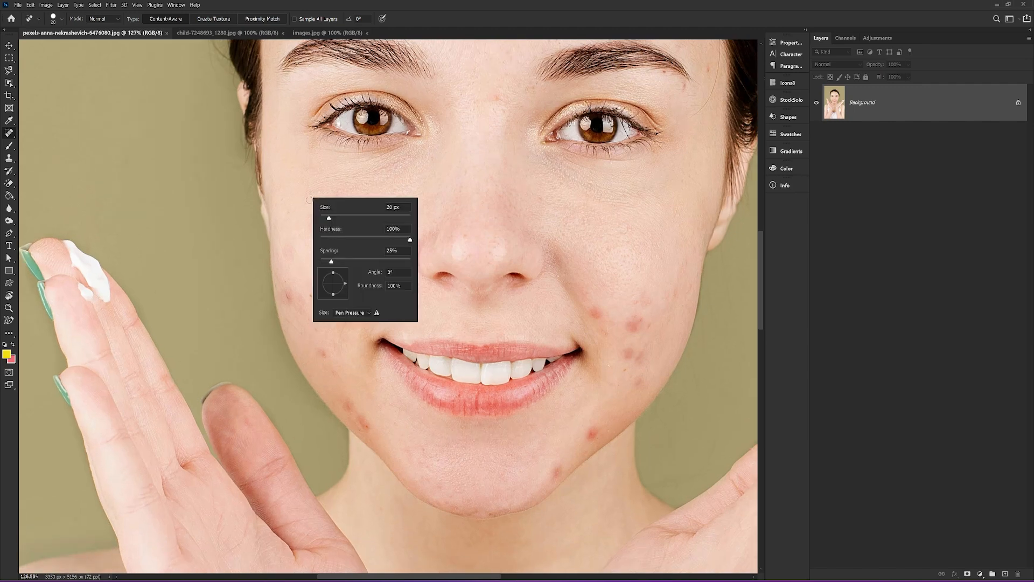
{"action": "left_click", "coordinate": [294, 175]}
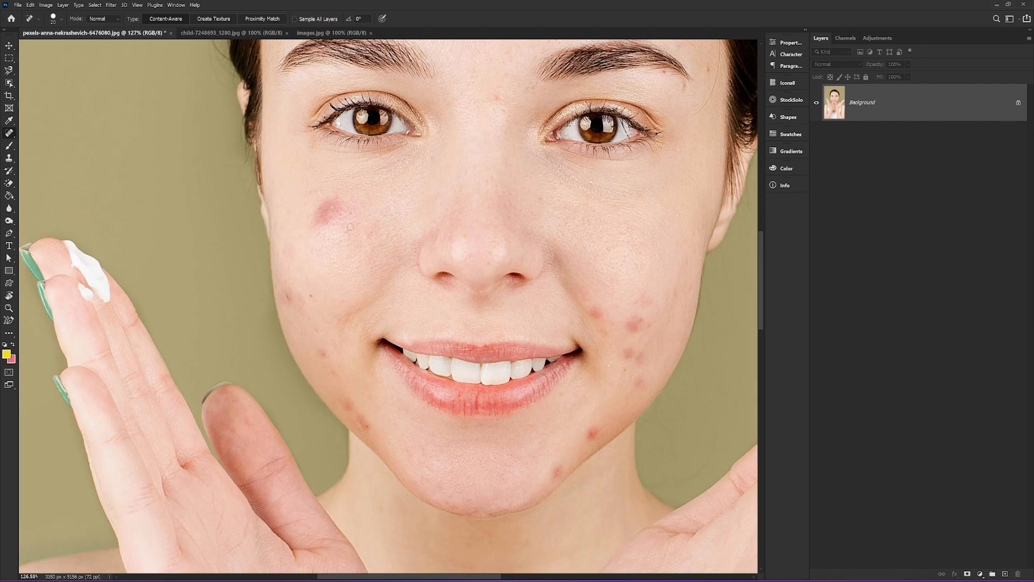
Set the Spot Healing Brush size to 50 px and remove the red spot beside the mouth corner on the image's right
{"action": "key", "text": "bracketright"}
{"action": "key", "text": "bracketright"}
{"action": "key", "text": "bracketright"}
{"action": "key", "text": "bracketright"}
{"action": "key", "text": "bracketleft"}
{"action": "key", "text": "bracketleft"}
{"action": "scroll", "coordinate": [633, 330], "scroll_direction": "up", "scroll_amount": 5}
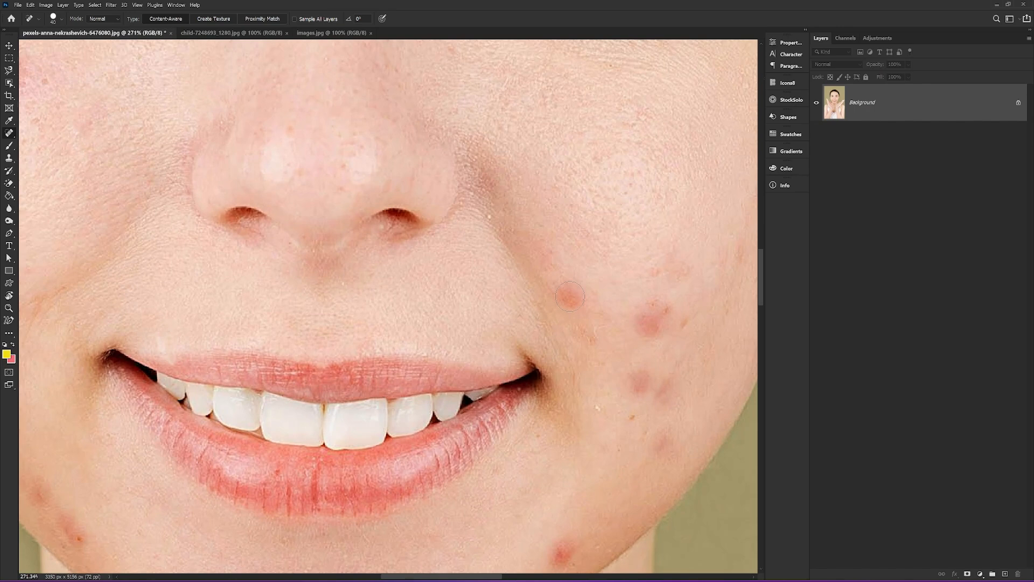
{"action": "key", "text": "bracketright"}
{"action": "left_click", "coordinate": [574, 295]}
Remove the red blemishes along the jawline and chin with the Spot Healing Brush
{"action": "scroll", "coordinate": [568, 300], "scroll_direction": "down", "scroll_amount": 2}
{"action": "left_click", "coordinate": [563, 490]}
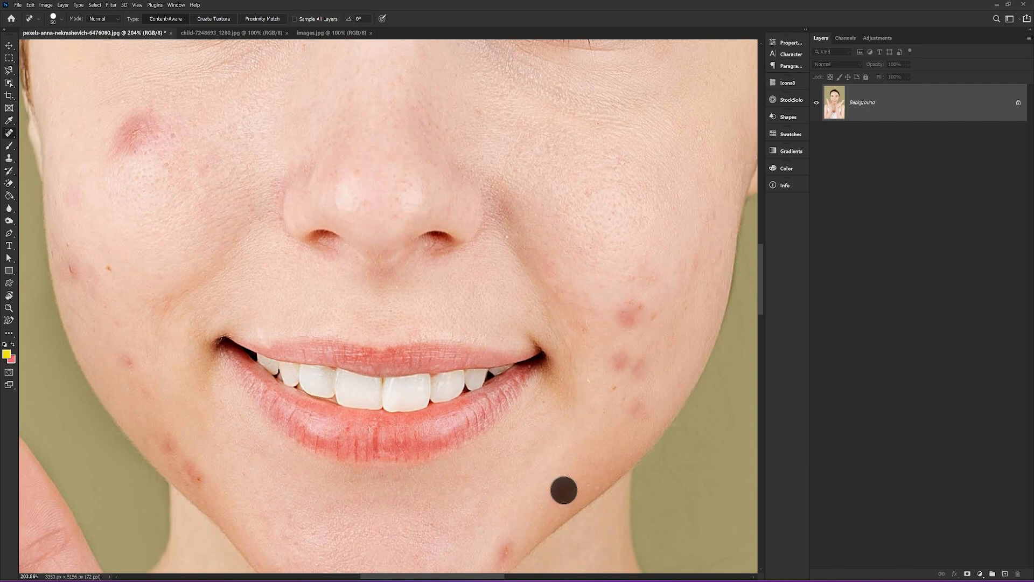
{"action": "scroll", "coordinate": [544, 501], "scroll_direction": "down", "scroll_amount": 1}
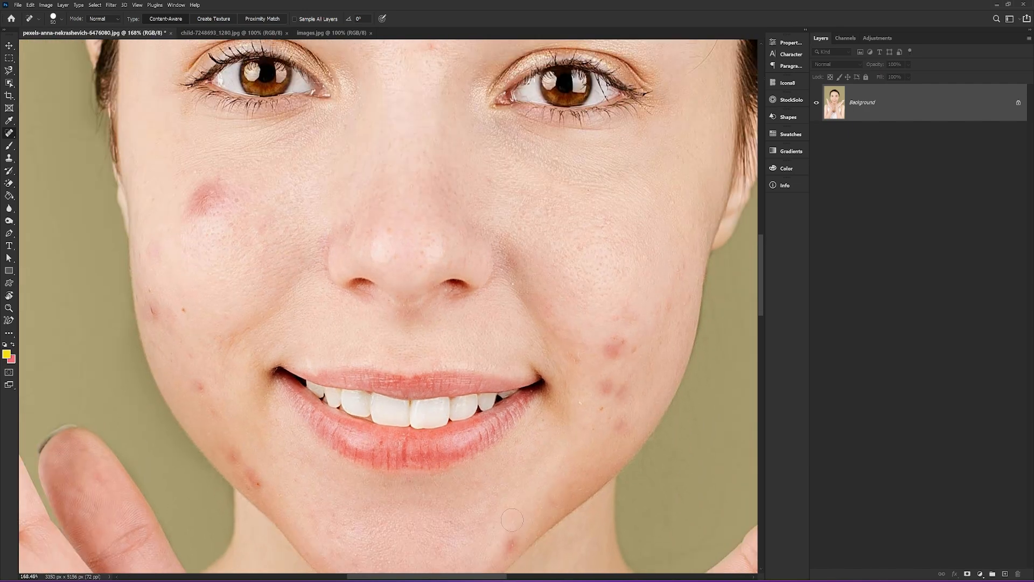
{"action": "left_click_drag", "start_coordinate": [511, 519], "coordinate": [485, 423]}
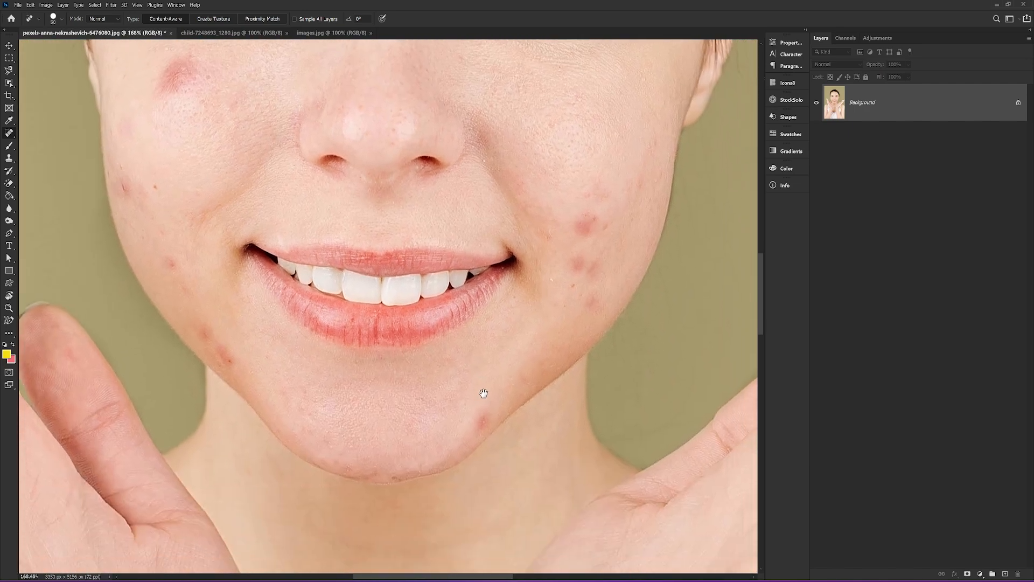
{"action": "left_click", "coordinate": [485, 423]}
{"action": "scroll", "coordinate": [475, 412], "scroll_direction": "down", "scroll_amount": 4}
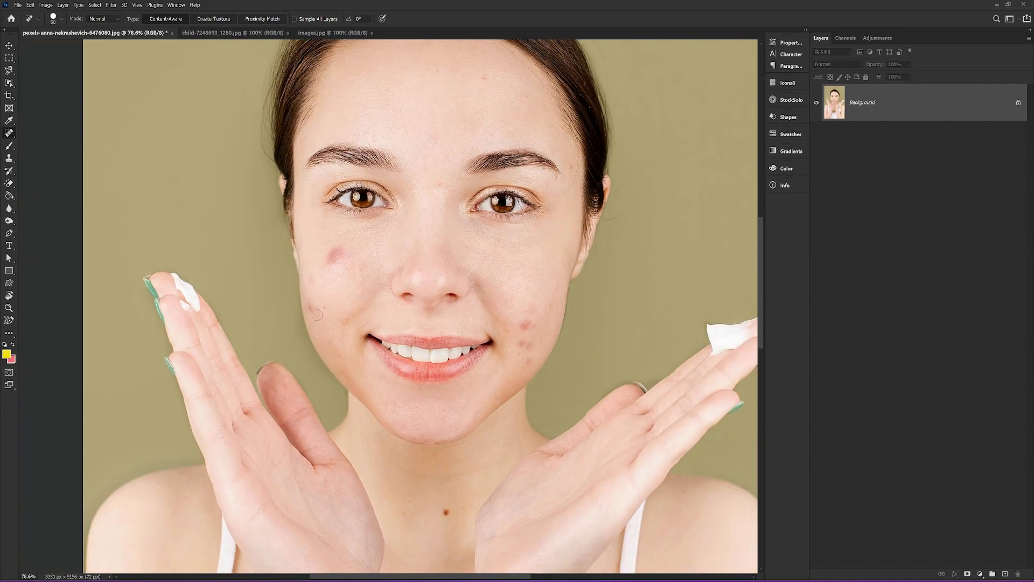
Activate the Healing Brush tool and sample clean skin on the face as the repair source
{"action": "right_click", "coordinate": [8, 135]}
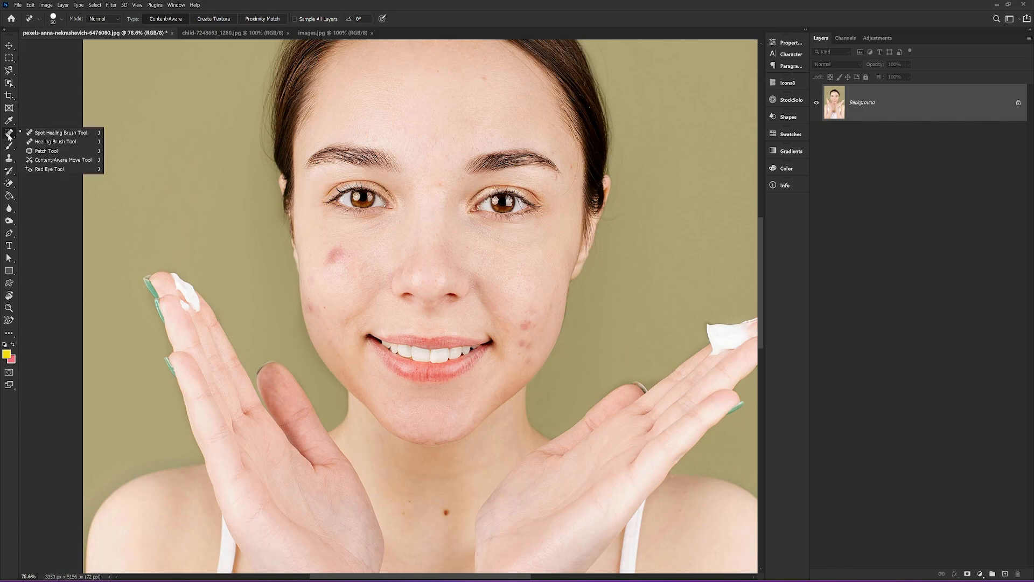
{"action": "left_click", "coordinate": [53, 142]}
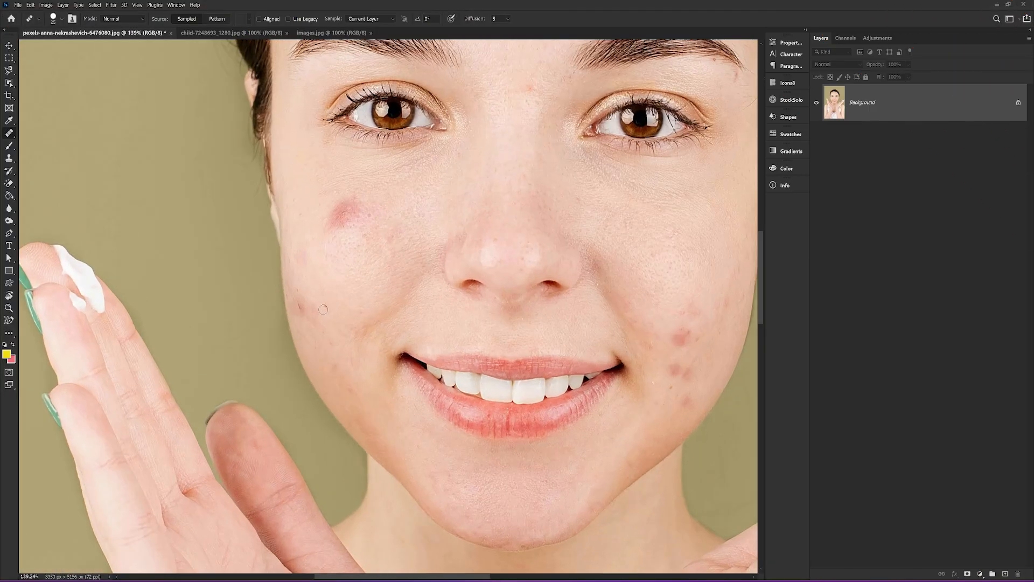
{"action": "scroll", "coordinate": [323, 309], "scroll_direction": "up", "scroll_amount": 1}
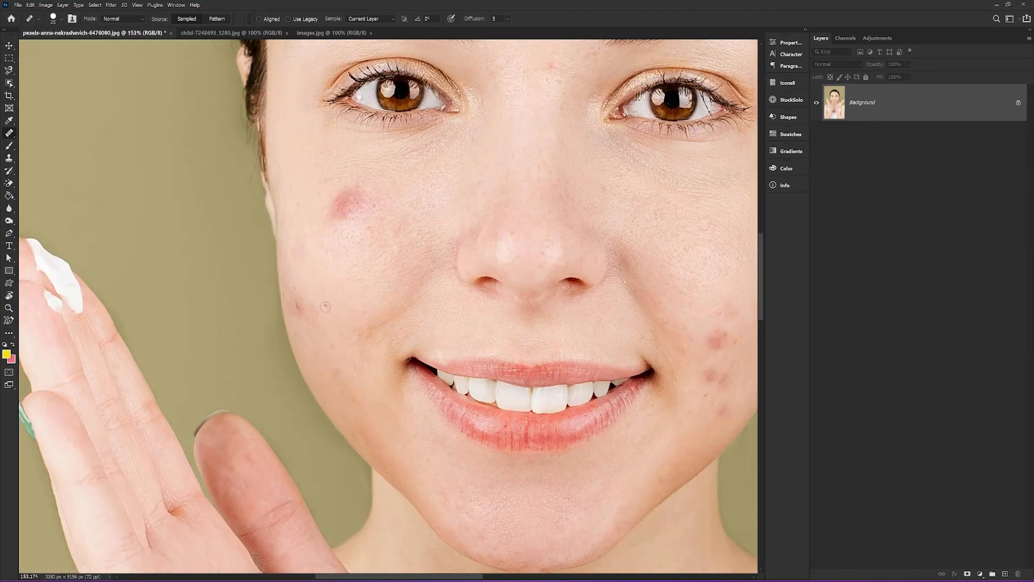
{"action": "left_click", "coordinate": [325, 306]}
{"action": "left_click", "coordinate": [545, 220]}
{"action": "scroll", "coordinate": [343, 247], "scroll_direction": "up", "scroll_amount": 1}
{"action": "scroll", "coordinate": [343, 247], "scroll_direction": "up", "scroll_amount": 1}
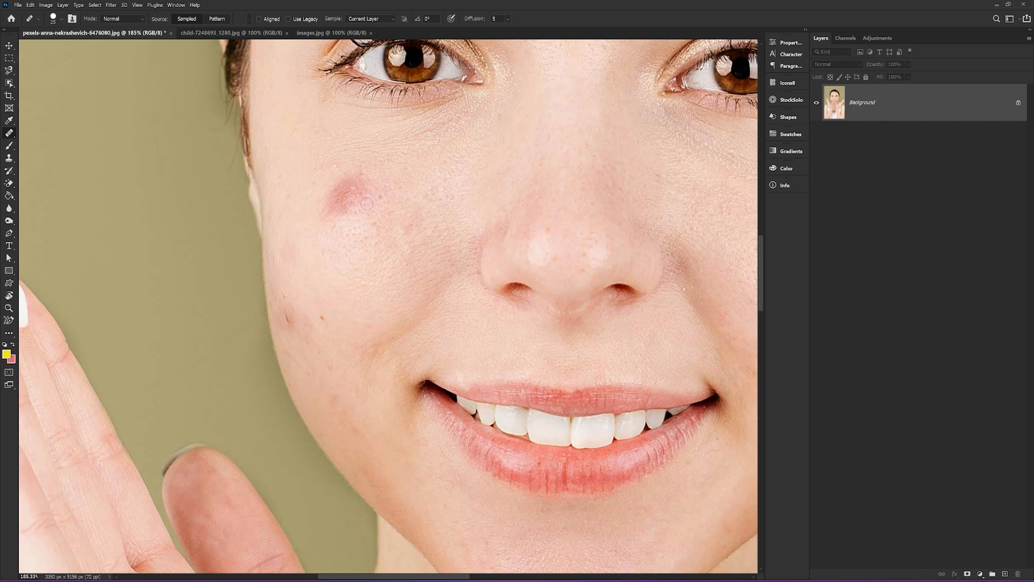
Enlarge the Healing Brush to 50 px and paint over the large red blemish on the image's left cheek
{"action": "key", "text": "bracketright"}
{"action": "key", "text": "bracketright"}
{"action": "key", "text": "bracketright"}
{"action": "left_click_drag", "start_coordinate": [379, 192], "coordinate": [347, 197]}
{"action": "left_click_drag", "start_coordinate": [356, 187], "coordinate": [342, 197]}
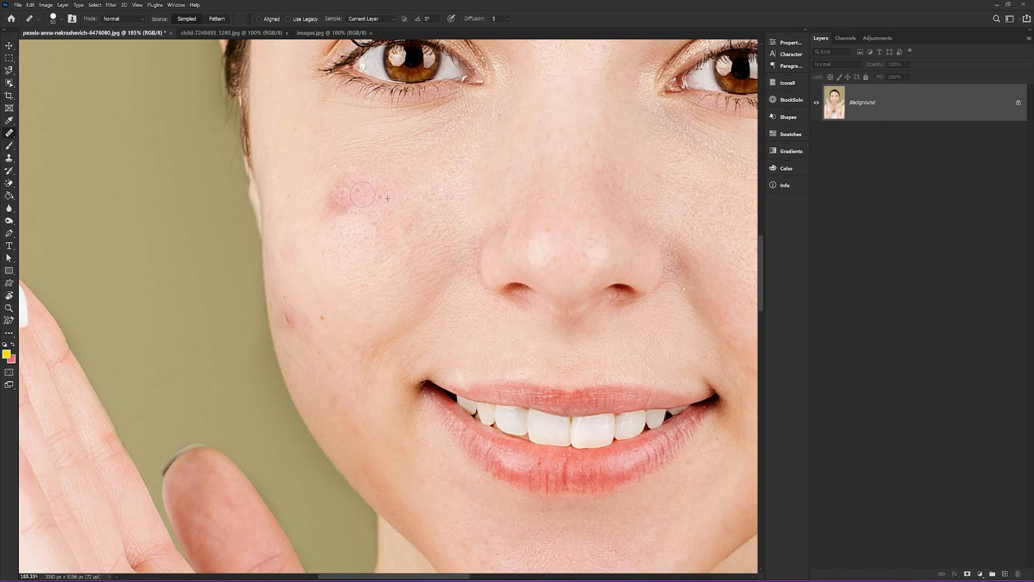
{"action": "left_click_drag", "start_coordinate": [349, 202], "coordinate": [340, 203]}
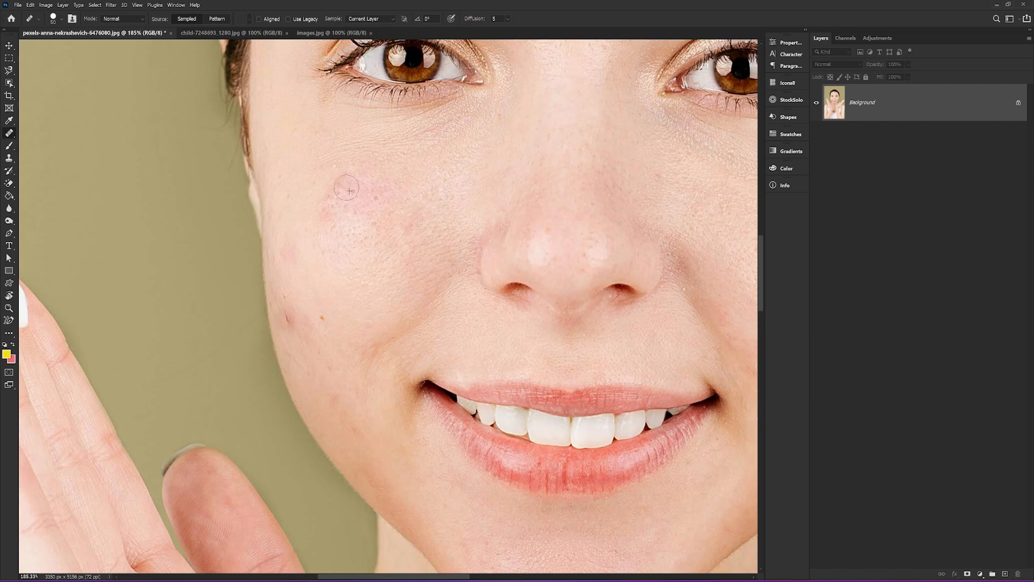
Sample nearby skin and heal the small dark spots on the lower part of the image's left cheek
{"action": "left_click", "coordinate": [335, 201], "text": "alt"}
{"action": "left_click", "coordinate": [304, 297]}
{"action": "left_click", "coordinate": [296, 336], "text": "alt"}
{"action": "left_click", "coordinate": [289, 317]}
{"action": "left_click", "coordinate": [324, 319]}
Sample clean skin on the image's right cheek and heal the uppermost red blemish beside the mouth
{"action": "scroll", "coordinate": [385, 336], "scroll_direction": "down", "scroll_amount": 5, "text": "alt"}
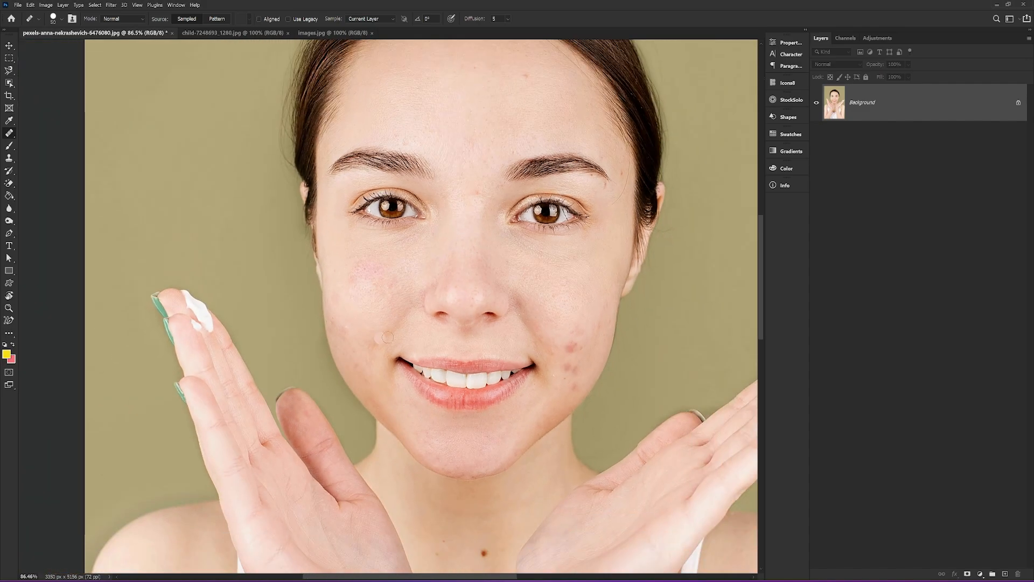
{"action": "scroll", "coordinate": [603, 349], "scroll_direction": "up", "scroll_amount": 5, "text": "alt"}
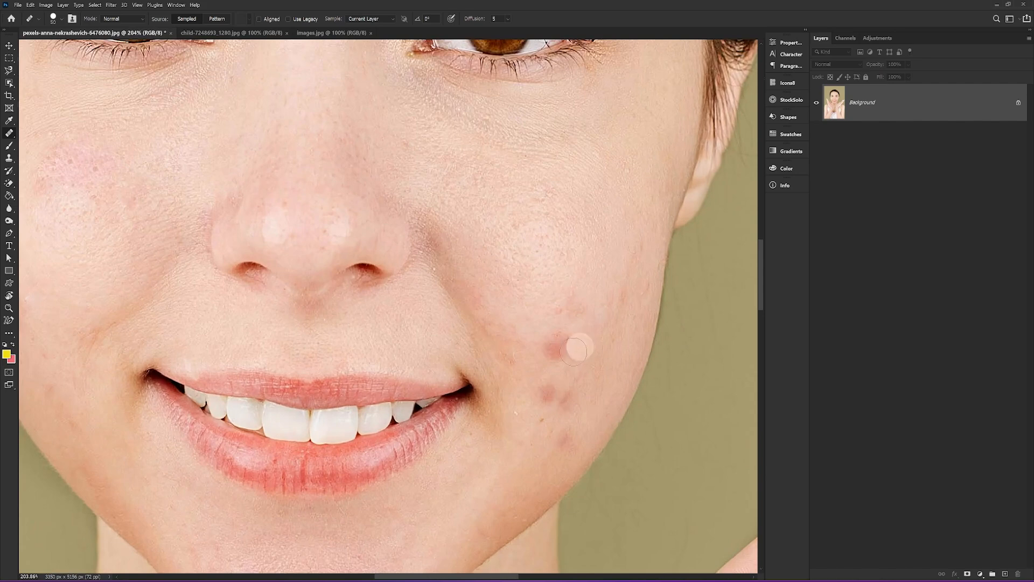
{"action": "left_click", "coordinate": [531, 351], "text": "alt"}
{"action": "left_click", "coordinate": [554, 349]}
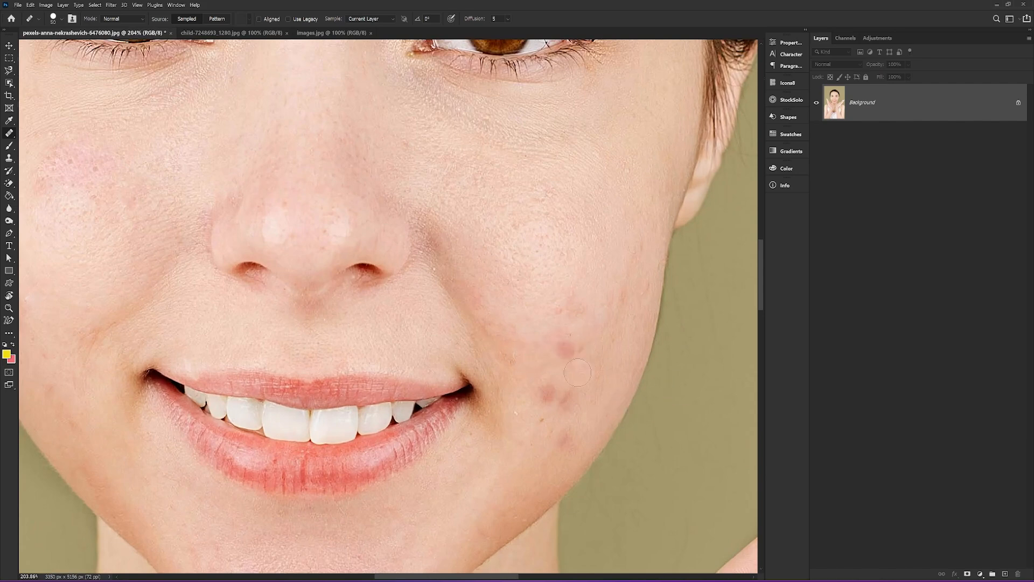
{"action": "left_click", "coordinate": [566, 347]}
Paint over the remaining pink patch on the image's left cheek with the Healing Brush
{"action": "scroll", "coordinate": [576, 368], "scroll_direction": "down", "scroll_amount": 4, "text": "alt"}
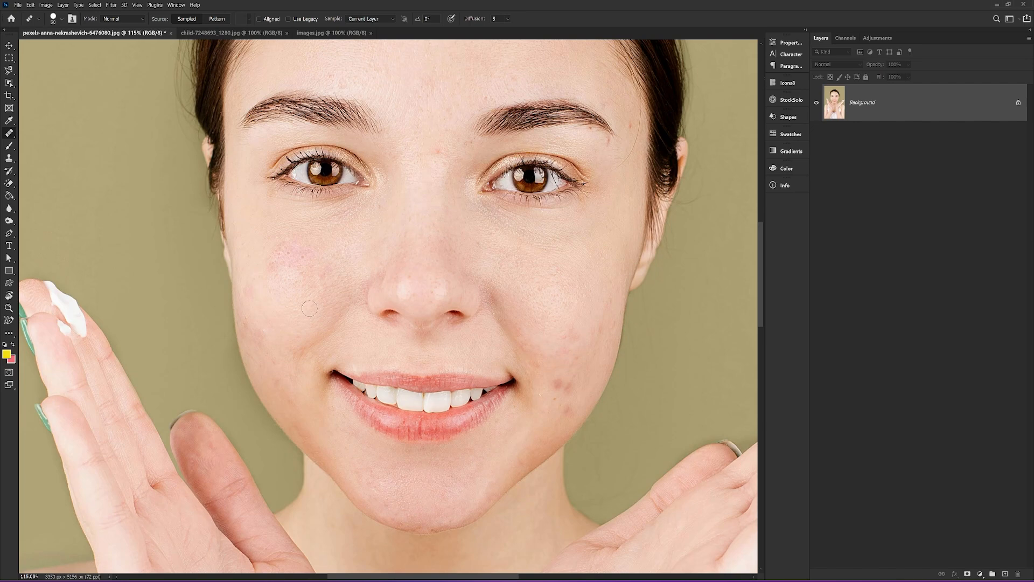
{"action": "left_click", "coordinate": [289, 273]}
{"action": "left_click_drag", "start_coordinate": [279, 248], "coordinate": [305, 257]}
{"action": "left_click_drag", "start_coordinate": [282, 265], "coordinate": [289, 248]}
{"action": "scroll", "coordinate": [297, 258], "scroll_direction": "down", "scroll_amount": 2}
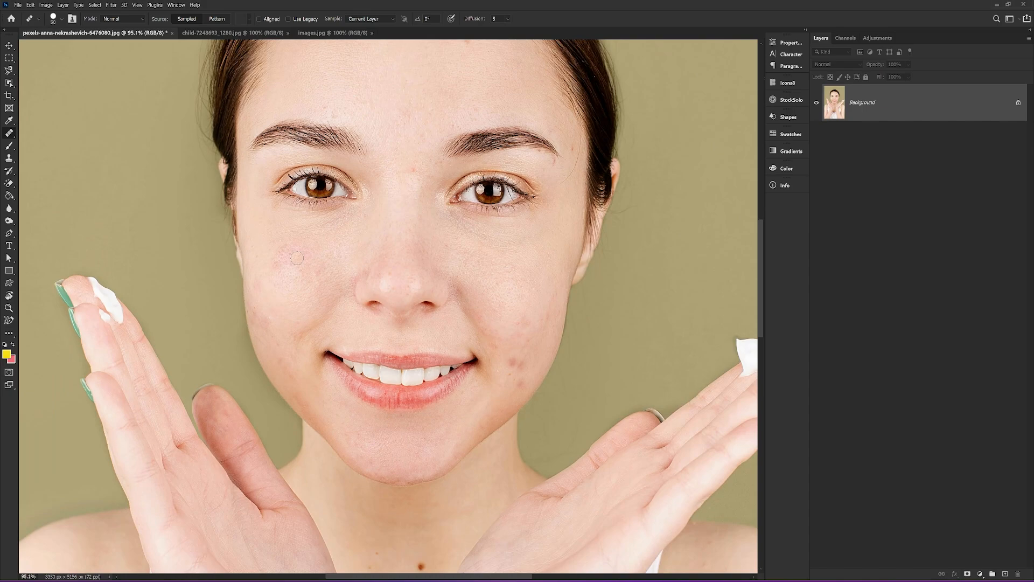
Switch to the Patch tool in Source mode and patch the large dark mole on the neck with clean skin, then deselect
{"action": "right_click", "coordinate": [9, 133]}
{"action": "left_click", "coordinate": [41, 153]}
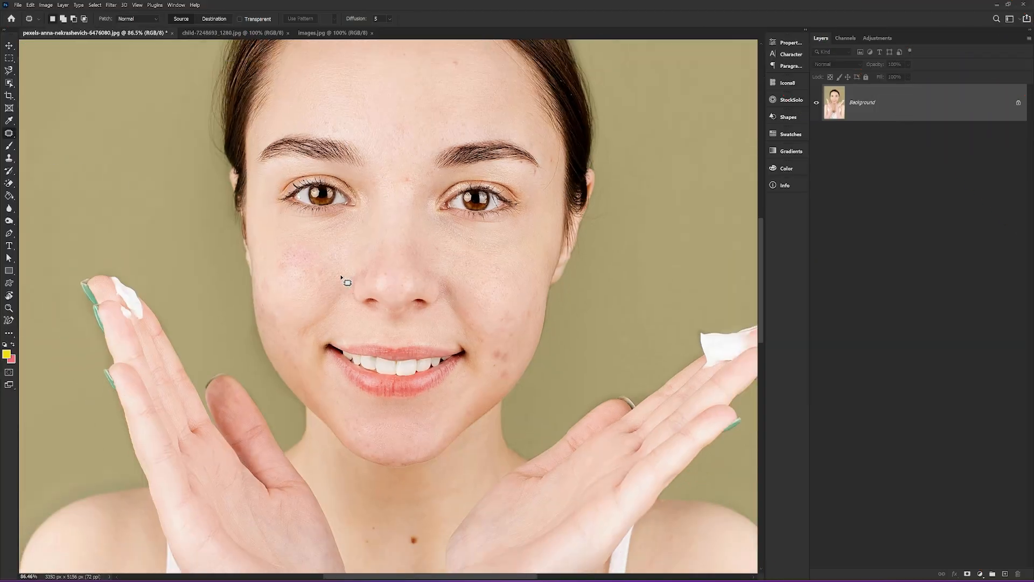
{"action": "scroll", "coordinate": [341, 277], "scroll_direction": "down", "scroll_amount": 3}
{"action": "scroll", "coordinate": [341, 277], "scroll_direction": "up", "scroll_amount": 4}
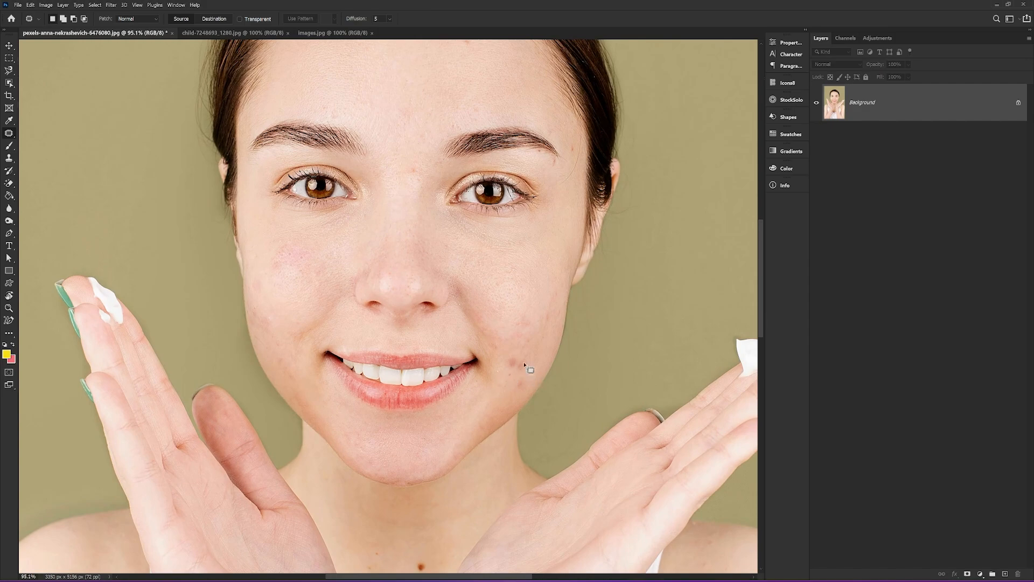
{"action": "scroll", "coordinate": [443, 330], "scroll_direction": "down", "scroll_amount": 3}
{"action": "scroll", "coordinate": [422, 482], "scroll_direction": "up", "scroll_amount": 5}
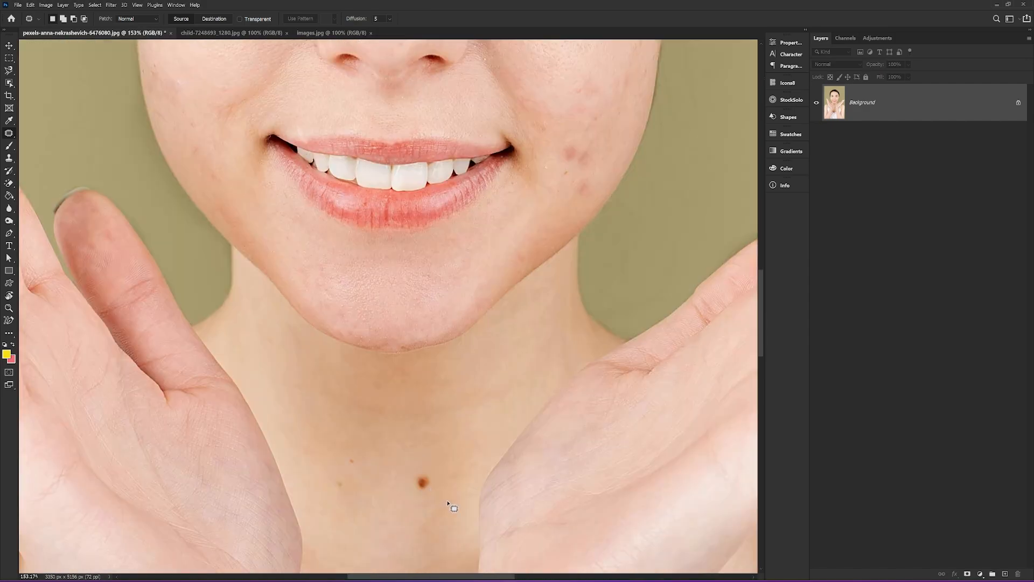
{"action": "scroll", "coordinate": [454, 480], "scroll_direction": "down", "scroll_amount": 2}
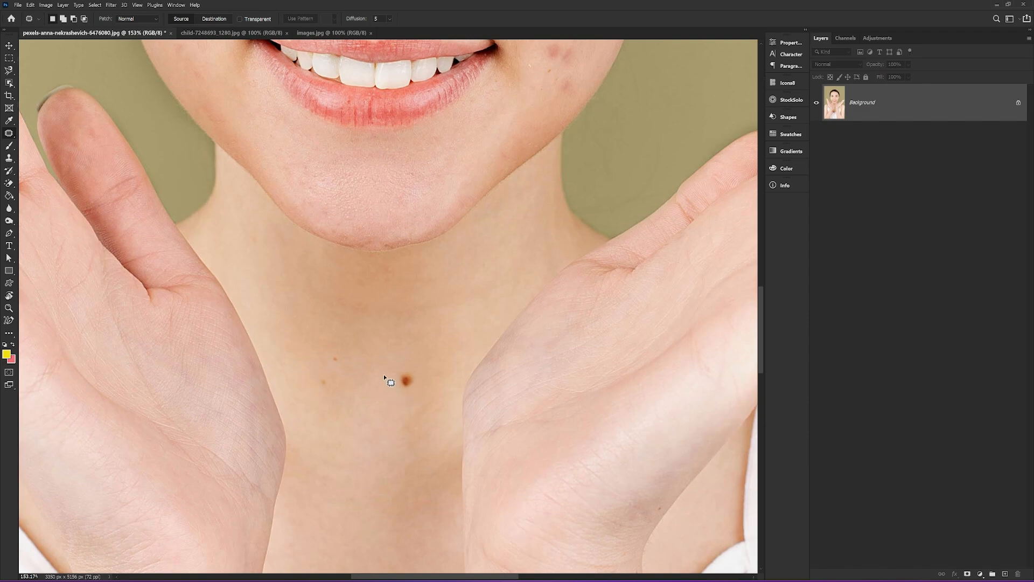
{"action": "mouse_move", "coordinate": [409, 389]}
{"action": "left_mouse_down"}
{"action": "mouse_move", "coordinate": [386, 381]}
{"action": "mouse_move", "coordinate": [395, 362]}
{"action": "mouse_move", "coordinate": [414, 366]}
{"action": "mouse_move", "coordinate": [409, 393]}
{"action": "left_mouse_up"}
{"action": "mouse_move", "coordinate": [407, 382]}
{"action": "left_mouse_down"}
{"action": "mouse_move", "coordinate": [422, 384]}
{"action": "mouse_move", "coordinate": [392, 393]}
{"action": "mouse_move", "coordinate": [409, 386]}
{"action": "left_mouse_up"}
{"action": "key", "text": "ctrl+d"}
Patch the two small moles on the neck with nearby clean skin and clear the selection
{"action": "mouse_move", "coordinate": [337, 366]}
{"action": "left_mouse_down"}
{"action": "mouse_move", "coordinate": [329, 357]}
{"action": "mouse_move", "coordinate": [341, 353]}
{"action": "mouse_move", "coordinate": [337, 369]}
{"action": "left_mouse_up"}
{"action": "left_click_drag", "start_coordinate": [330, 387], "coordinate": [334, 388]}
{"action": "key", "text": "ctrl+d"}
{"action": "scroll", "coordinate": [325, 392], "scroll_direction": "up", "scroll_amount": 2}
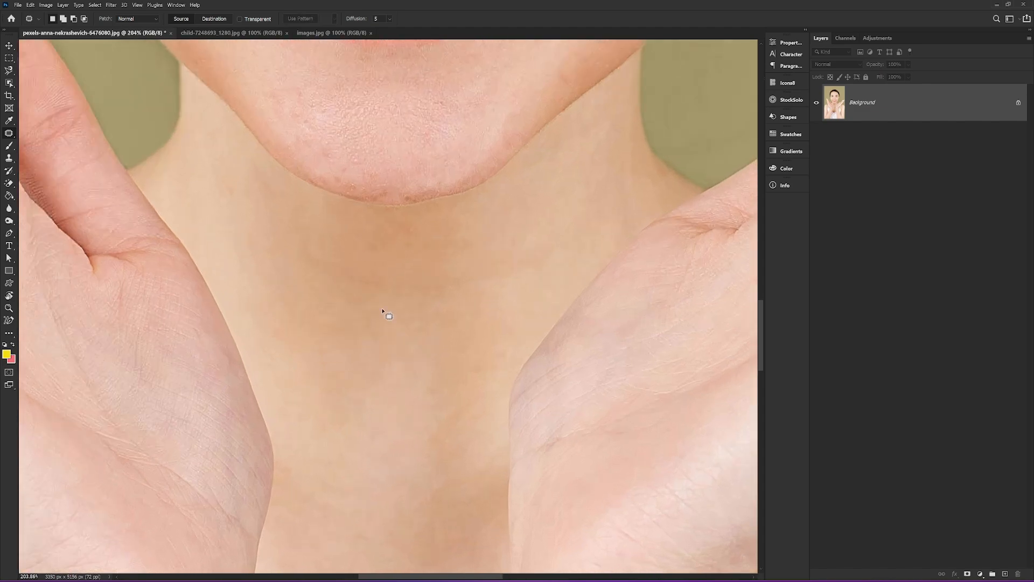
Patch the pair of red blemishes on the image's right cheek beside the mouth and clear the selection
{"action": "scroll", "coordinate": [389, 316], "scroll_direction": "down", "scroll_amount": 3}
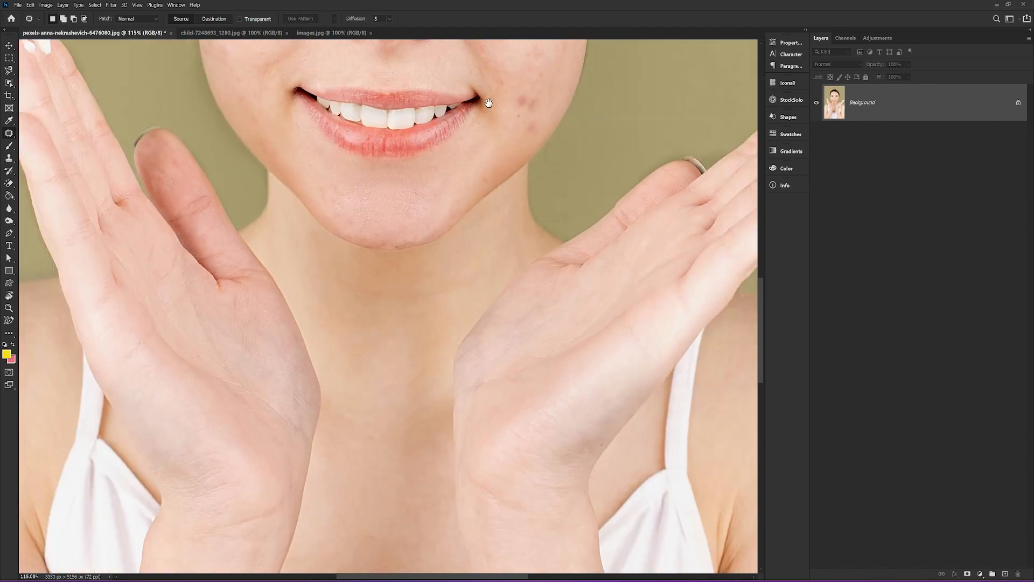
{"action": "mouse_move", "coordinate": [489, 102]}
{"action": "left_mouse_down"}
{"action": "mouse_move", "coordinate": [470, 223]}
{"action": "mouse_move", "coordinate": [521, 229]}
{"action": "mouse_move", "coordinate": [506, 232]}
{"action": "left_mouse_up"}
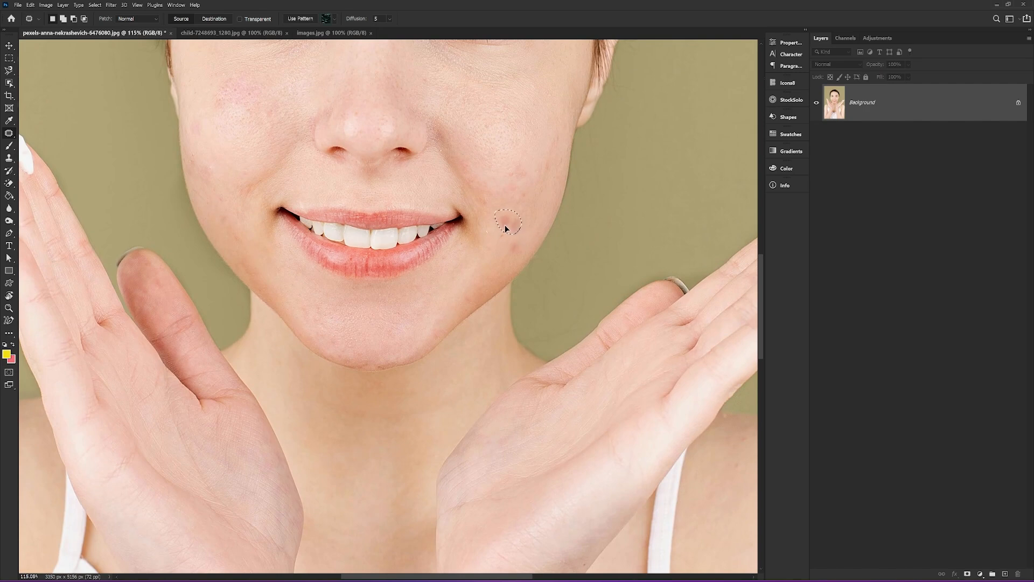
{"action": "left_click_drag", "start_coordinate": [500, 234], "coordinate": [500, 241]}
{"action": "key", "text": "ctrl+d"}
Outline the whole pink patch on the image's left cheek with the Patch tool
{"action": "left_click_drag", "start_coordinate": [452, 81], "coordinate": [445, 318]}
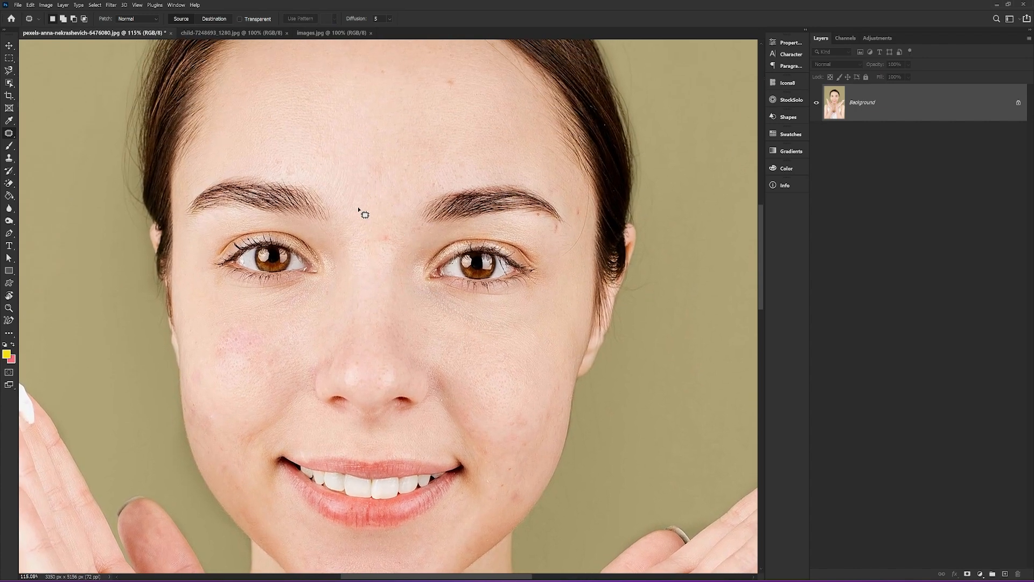
{"action": "left_click_drag", "start_coordinate": [251, 379], "coordinate": [208, 361]}
{"action": "mouse_move", "coordinate": [286, 329]}
{"action": "left_mouse_down"}
{"action": "mouse_move", "coordinate": [277, 386]}
{"action": "mouse_move", "coordinate": [243, 378]}
{"action": "left_mouse_up"}
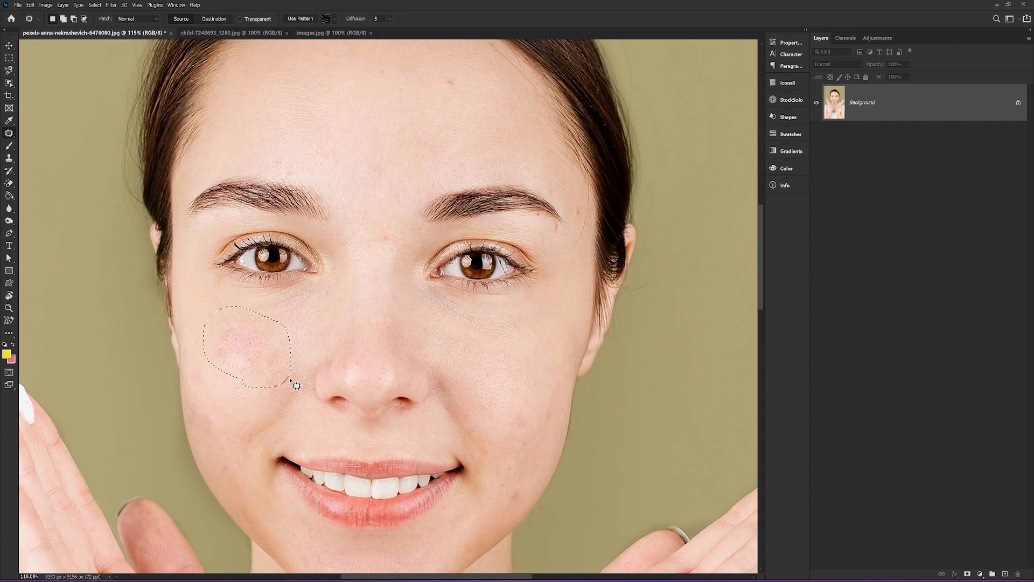
Choose the brown pattern from the Grass group and apply it to the selected cheek area with Use Pattern
{"action": "left_click", "coordinate": [335, 19]}
{"action": "left_click", "coordinate": [285, 47]}
{"action": "left_click", "coordinate": [283, 72]}
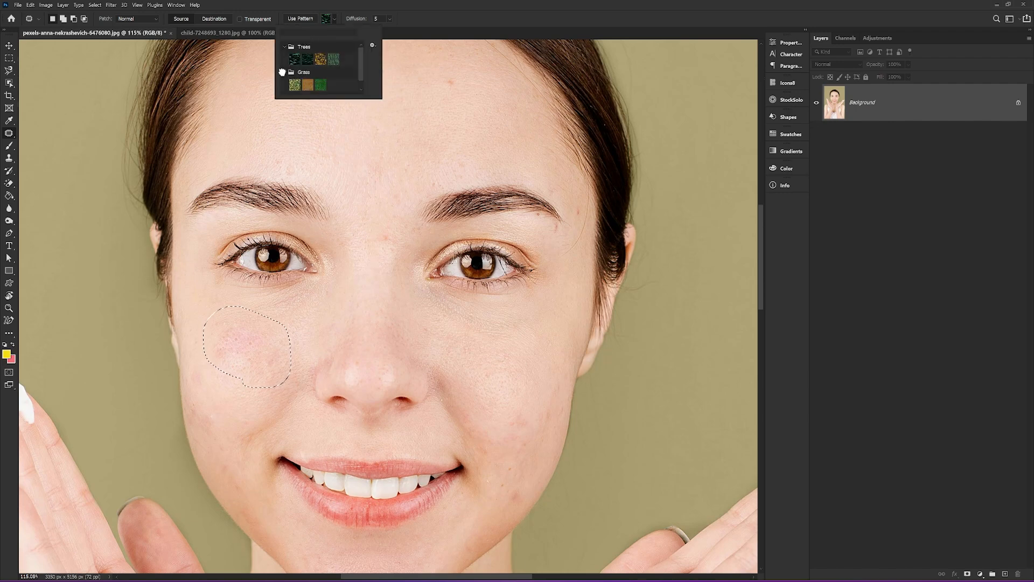
{"action": "left_click", "coordinate": [305, 83]}
{"action": "left_click", "coordinate": [310, 21]}
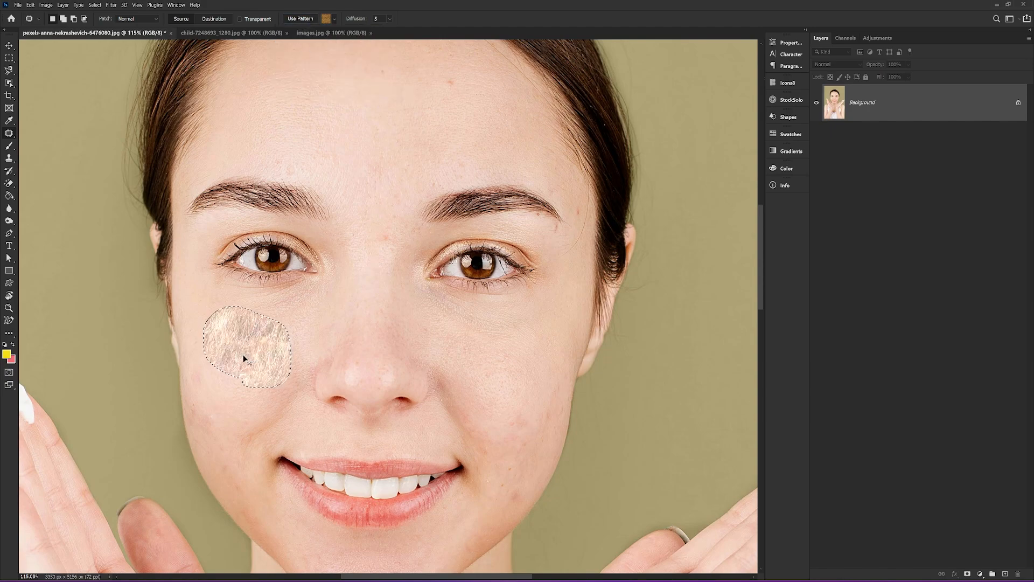
Clear the selection around the pattern-filled cheek area
{"action": "key", "text": "ctrl+d"}
{"action": "scroll", "coordinate": [243, 358], "scroll_direction": "down", "scroll_amount": 3}
{"action": "scroll", "coordinate": [238, 358], "scroll_direction": "up", "scroll_amount": 5}
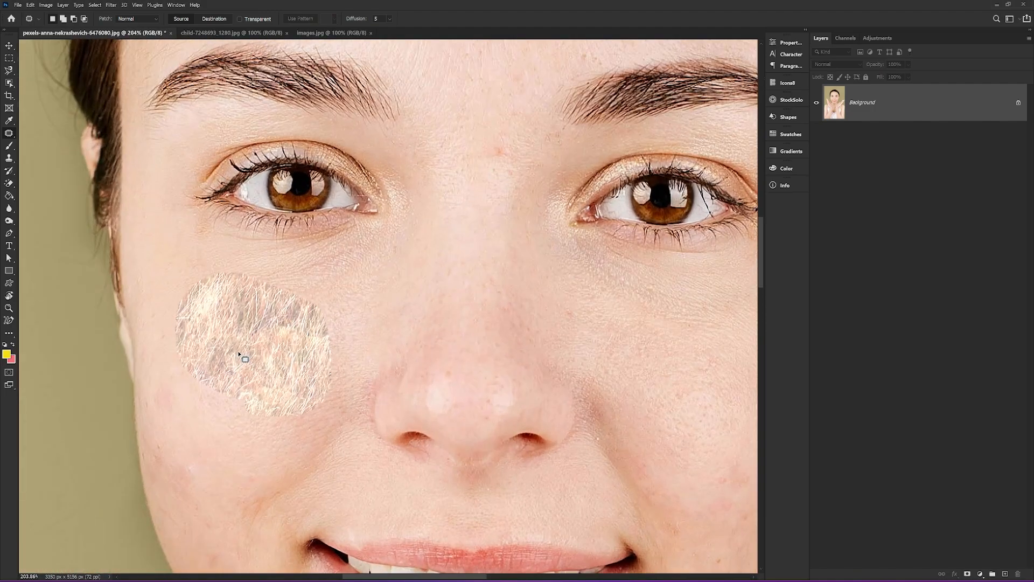
{"action": "scroll", "coordinate": [238, 357], "scroll_direction": "down", "scroll_amount": 2}
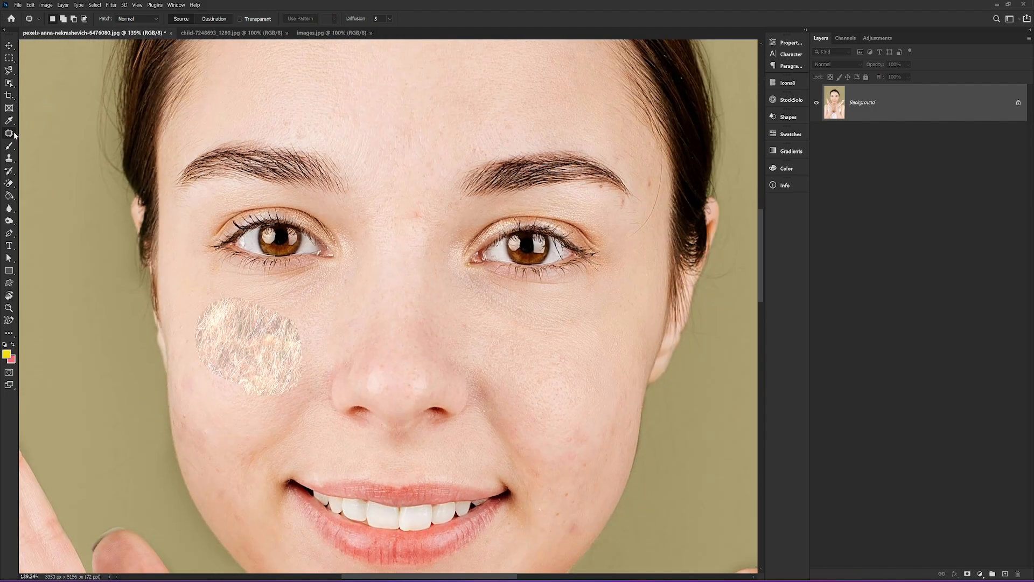
Activate the Content-Aware Move tool and bring up the child-7248693_1280.jpg photo
{"action": "right_click", "coordinate": [14, 134]}
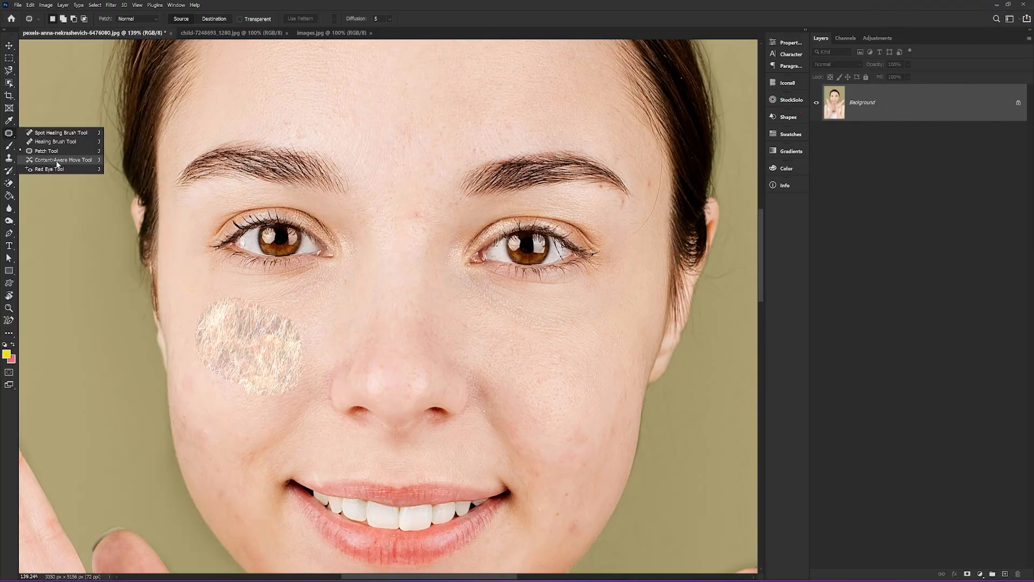
{"action": "left_click", "coordinate": [53, 159]}
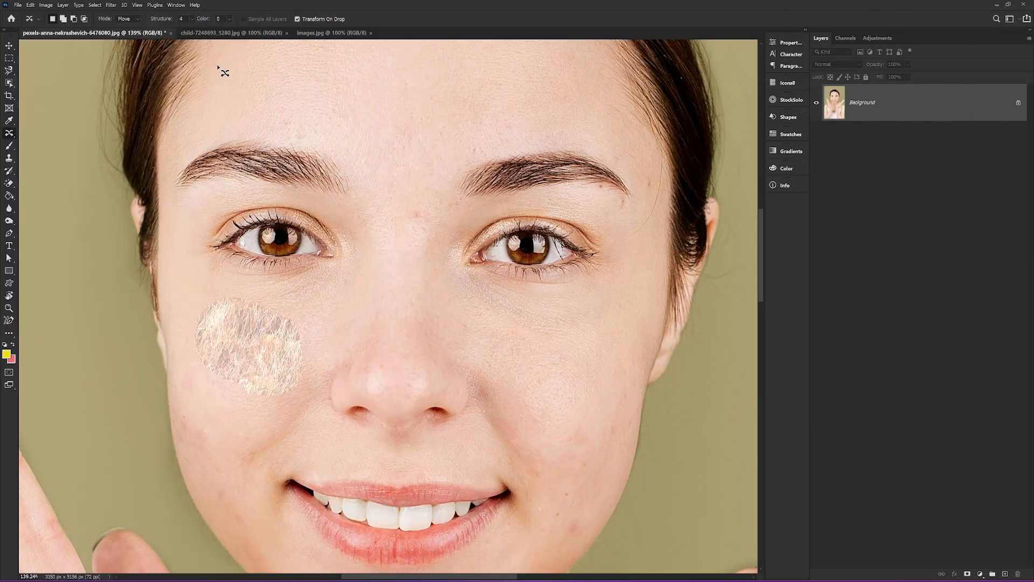
{"action": "left_click", "coordinate": [210, 34]}
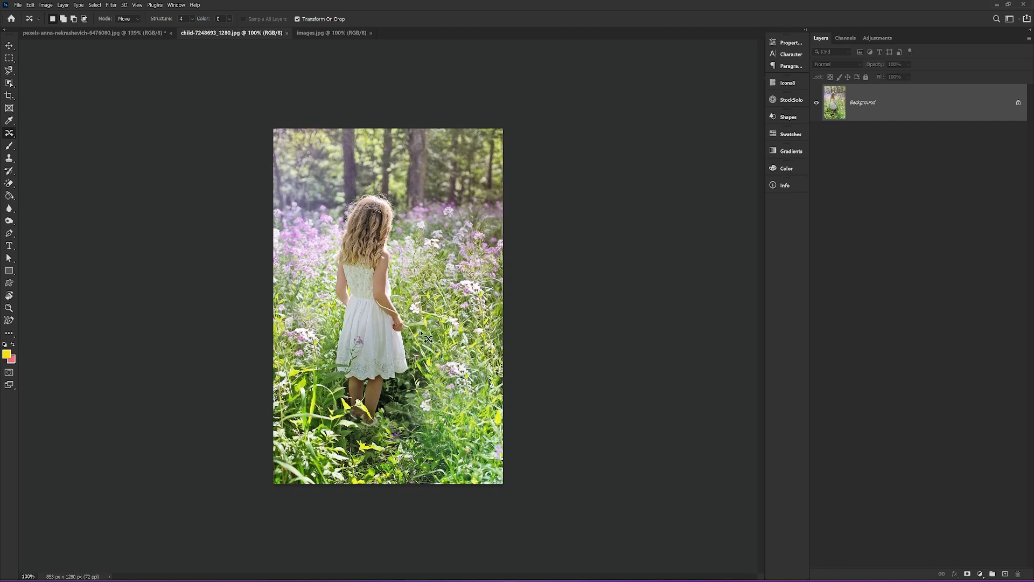
{"action": "right_click", "coordinate": [13, 135]}
{"action": "left_click", "coordinate": [63, 160]}
Outline the girl with the Content-Aware Move tool, shift her to the image's right beside her original spot, and commit the move
{"action": "mouse_move", "coordinate": [329, 359]}
{"action": "left_mouse_down"}
{"action": "mouse_move", "coordinate": [338, 205]}
{"action": "mouse_move", "coordinate": [366, 188]}
{"action": "mouse_move", "coordinate": [401, 205]}
{"action": "left_mouse_up"}
{"action": "mouse_move", "coordinate": [409, 244]}
{"action": "left_mouse_down"}
{"action": "mouse_move", "coordinate": [411, 370]}
{"action": "mouse_move", "coordinate": [391, 383]}
{"action": "mouse_move", "coordinate": [377, 430]}
{"action": "mouse_move", "coordinate": [356, 434]}
{"action": "left_mouse_up"}
{"action": "left_click_drag", "start_coordinate": [367, 270], "coordinate": [418, 265]}
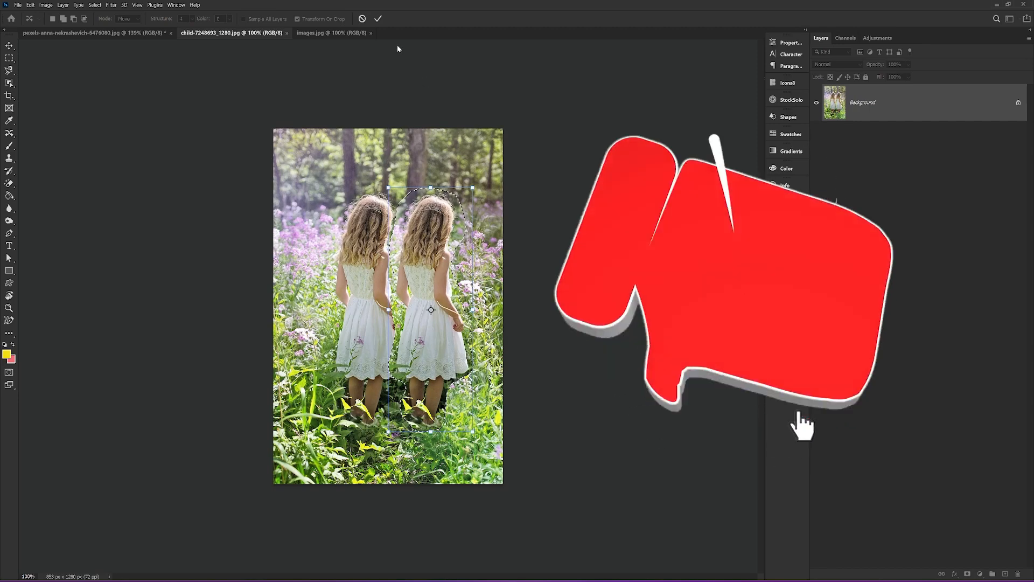
{"action": "left_click", "coordinate": [378, 19]}
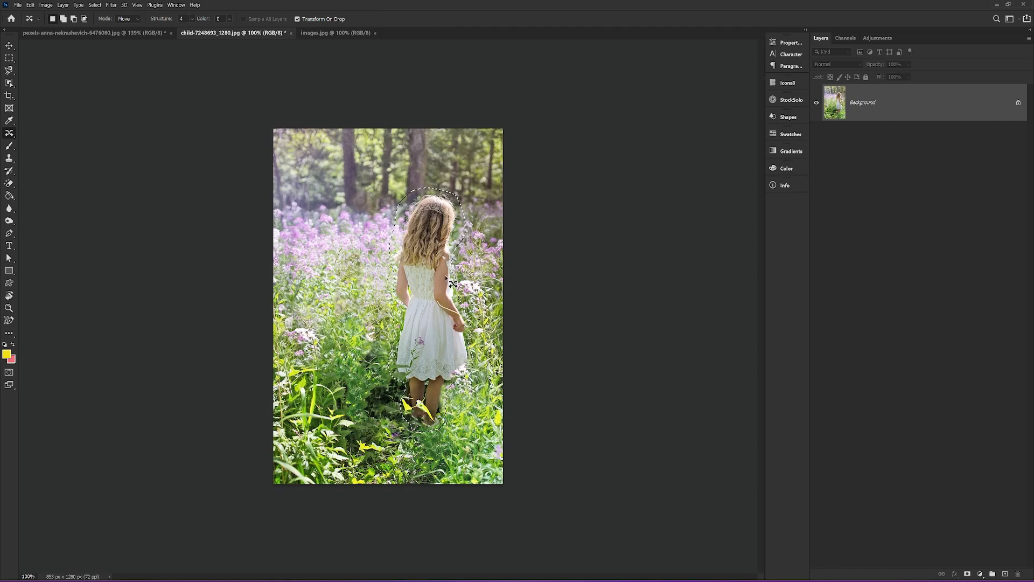
Remove the moved girl by filling the selection with Content-Aware and clear the selection
{"action": "key", "text": "shift+BackSpace"}
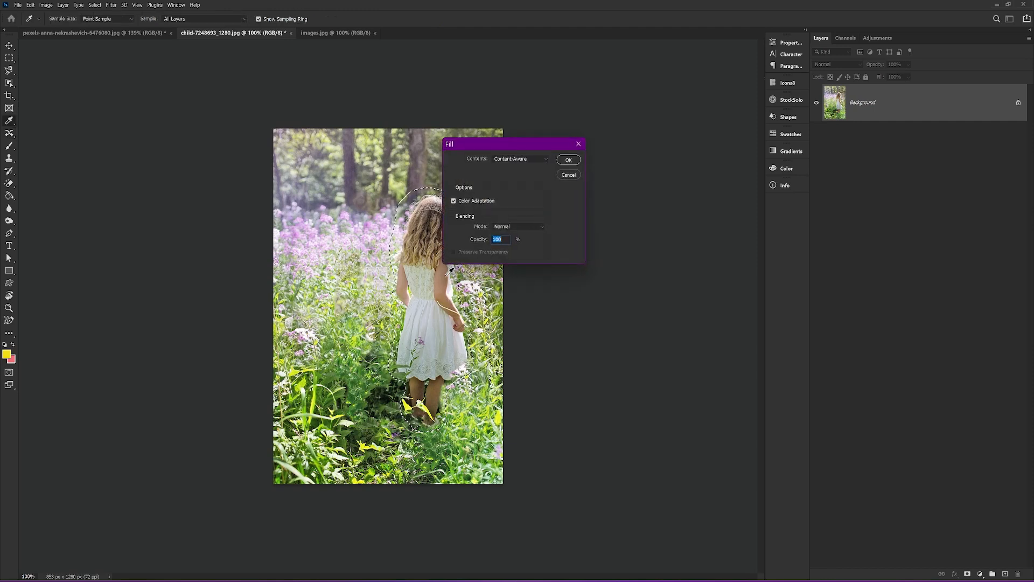
{"action": "left_click", "coordinate": [569, 160]}
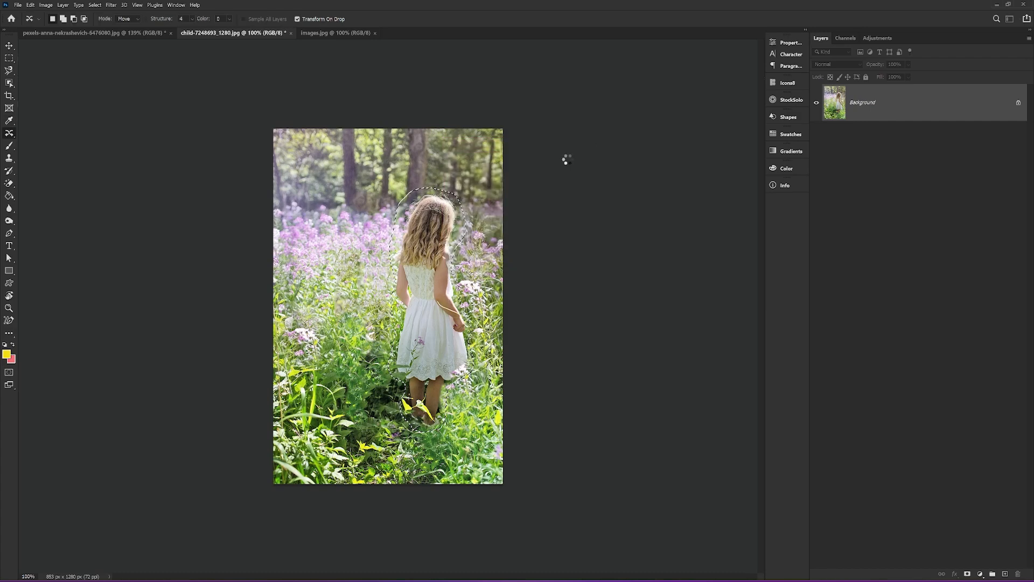
{"action": "key", "text": "ctrl+d"}
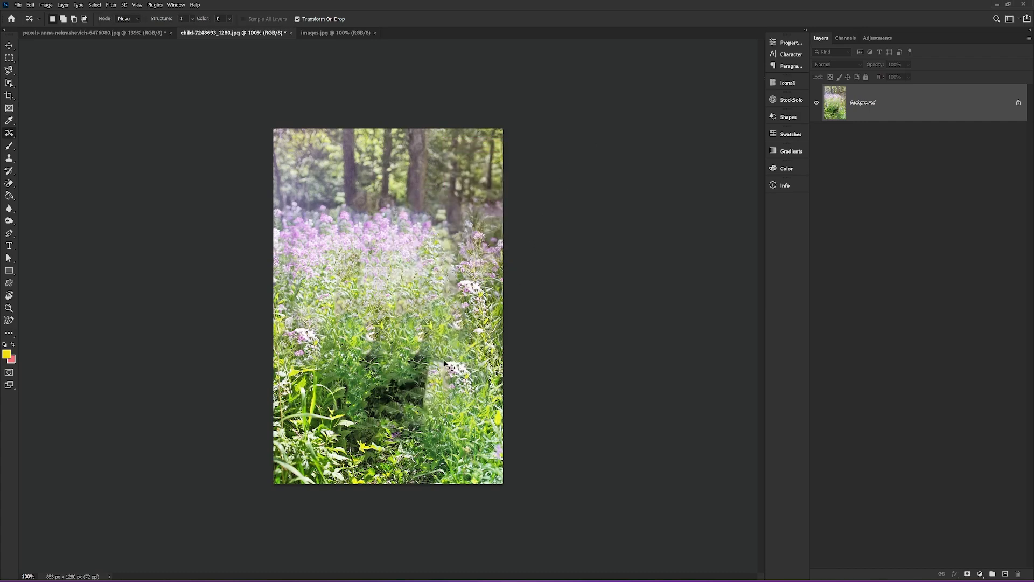
{"action": "scroll", "coordinate": [431, 371], "scroll_direction": "down", "scroll_amount": 4}
{"action": "scroll", "coordinate": [411, 387], "scroll_direction": "up", "scroll_amount": 2}
{"action": "scroll", "coordinate": [418, 299], "scroll_direction": "up", "scroll_amount": 4}
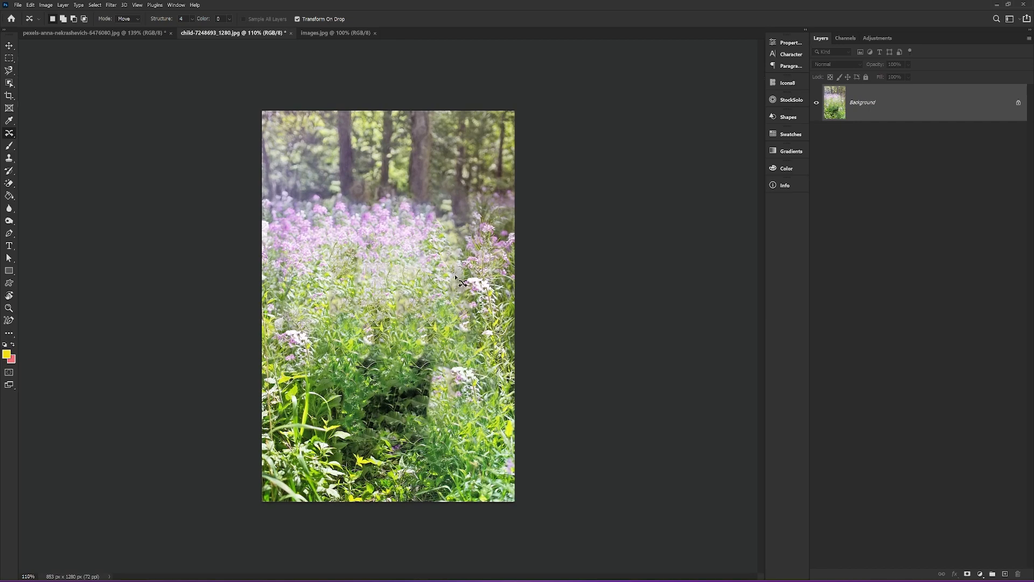
{"action": "scroll", "coordinate": [398, 327], "scroll_direction": "down", "scroll_amount": 2}
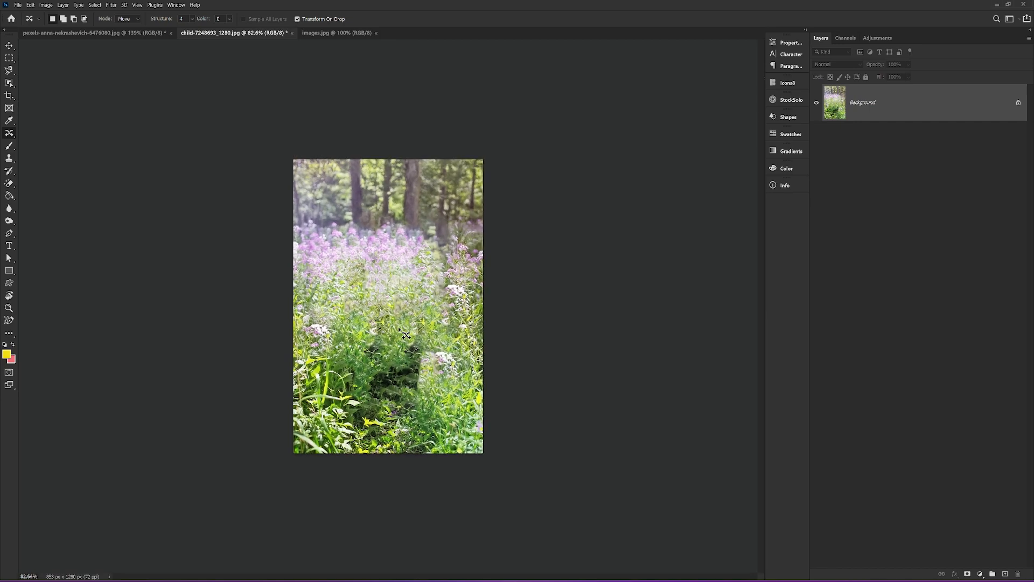
{"action": "scroll", "coordinate": [420, 285], "scroll_direction": "up", "scroll_amount": 1}
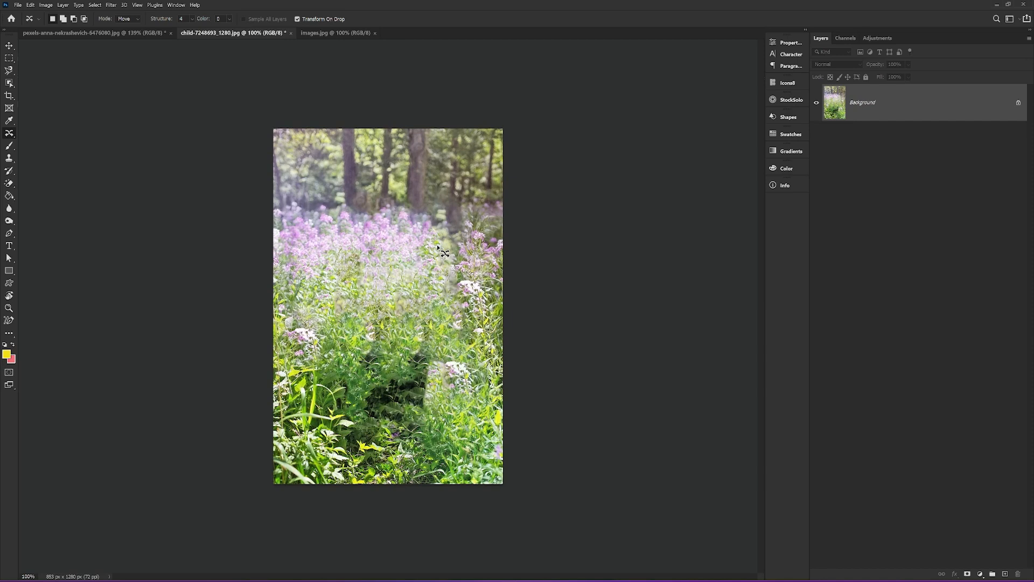
{"action": "scroll", "coordinate": [435, 249], "scroll_direction": "down", "scroll_amount": 1}
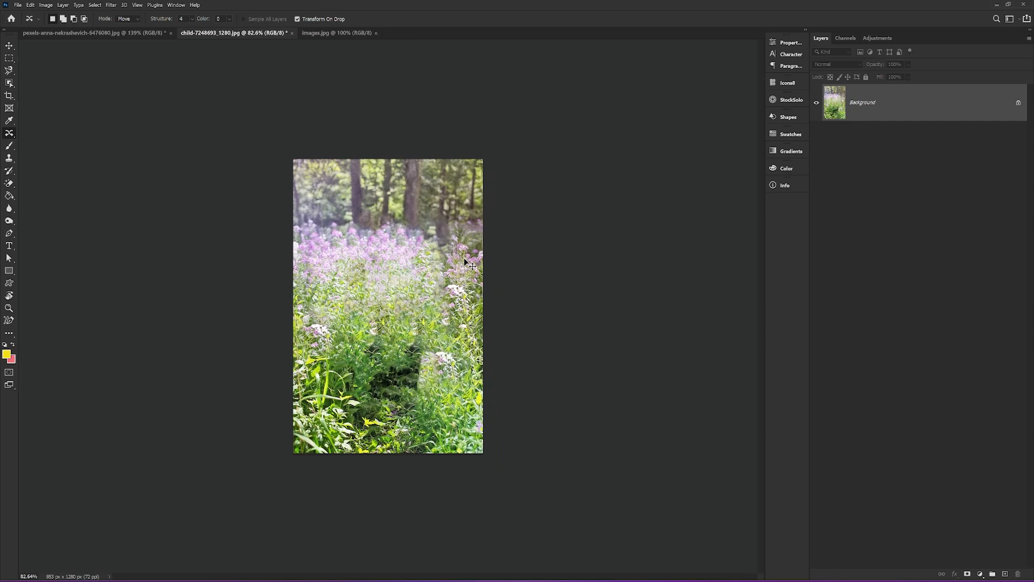
Undo the fill and the move of the girl, duplicate the Background layer, and hide the original
{"action": "key", "text": "ctrl+z"}
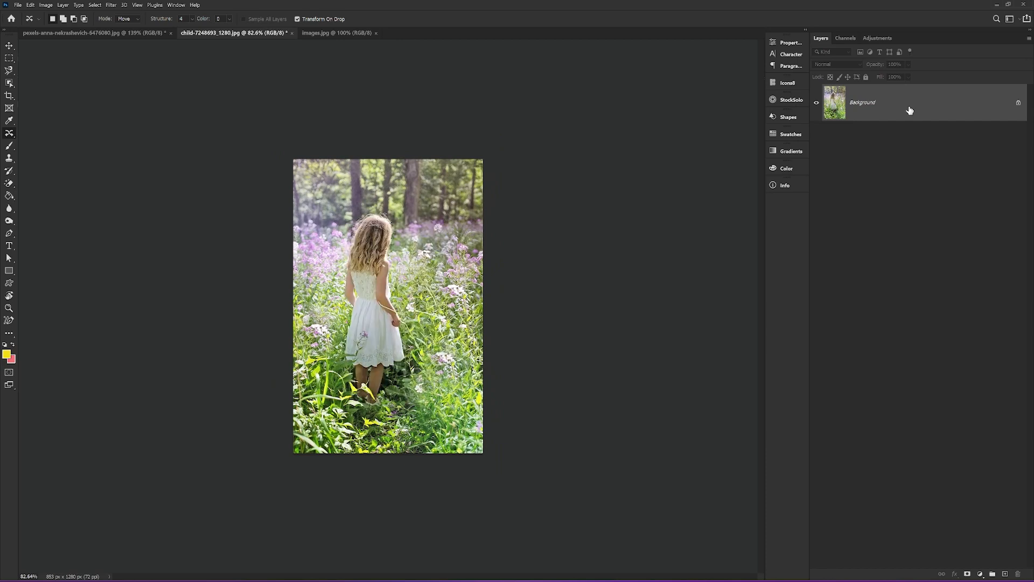
{"action": "key", "text": "ctrl+j"}
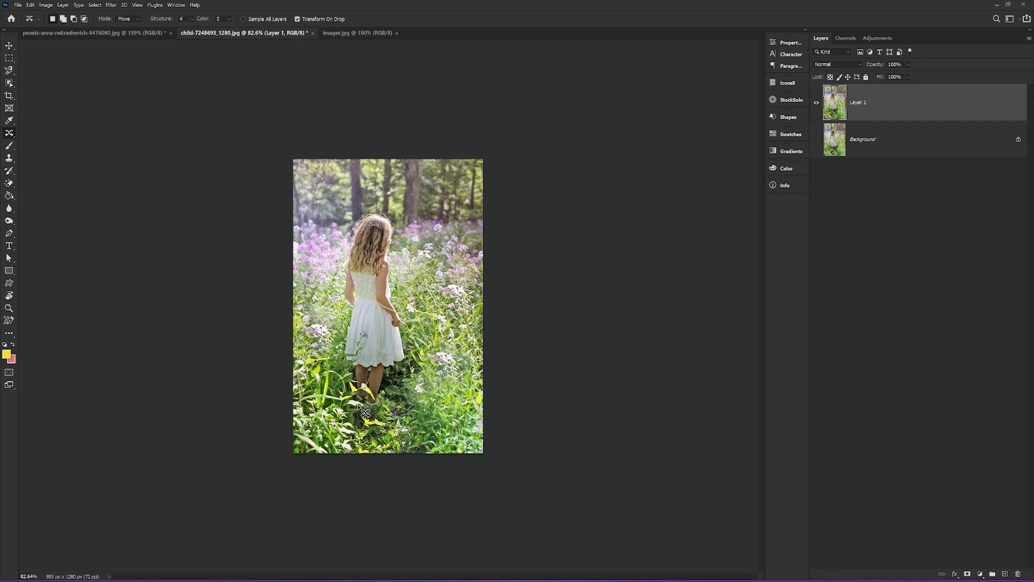
Outline the girl on the duplicated layer and move her to the image's right with Content-Aware Move
{"action": "left_click_drag", "start_coordinate": [346, 342], "coordinate": [349, 345]}
{"action": "mouse_move", "coordinate": [345, 316]}
{"action": "left_mouse_down"}
{"action": "mouse_move", "coordinate": [345, 232]}
{"action": "mouse_move", "coordinate": [374, 200]}
{"action": "mouse_move", "coordinate": [397, 227]}
{"action": "mouse_move", "coordinate": [393, 277]}
{"action": "mouse_move", "coordinate": [411, 361]}
{"action": "mouse_move", "coordinate": [389, 382]}
{"action": "mouse_move", "coordinate": [392, 405]}
{"action": "mouse_move", "coordinate": [361, 408]}
{"action": "left_mouse_up"}
{"action": "left_click_drag", "start_coordinate": [373, 335], "coordinate": [431, 332]}
{"action": "left_click", "coordinate": [378, 19]}
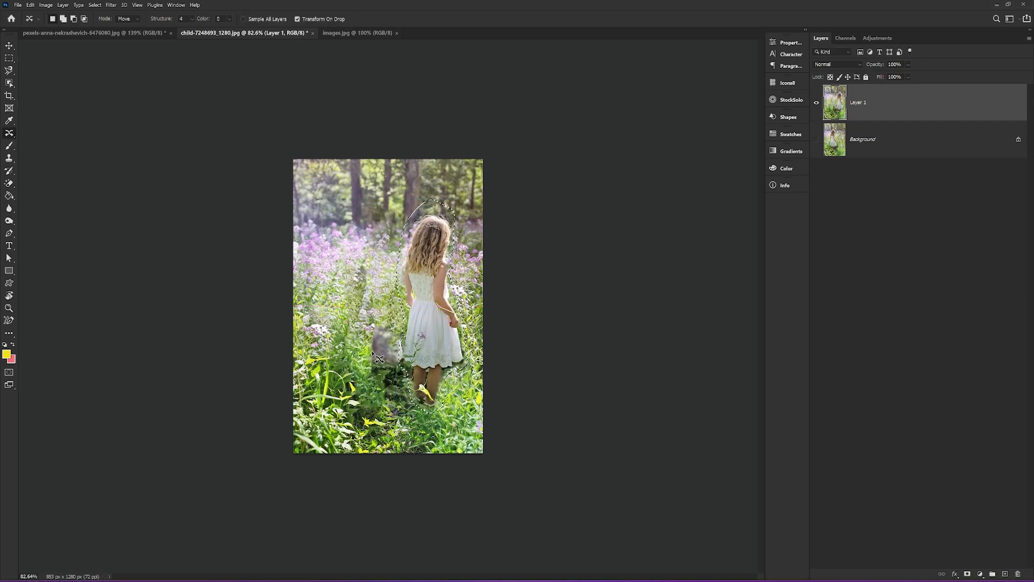
Erase the selected girl from the duplicated layer and discard that layer, keeping only the original Background
{"action": "key", "text": "Delete"}
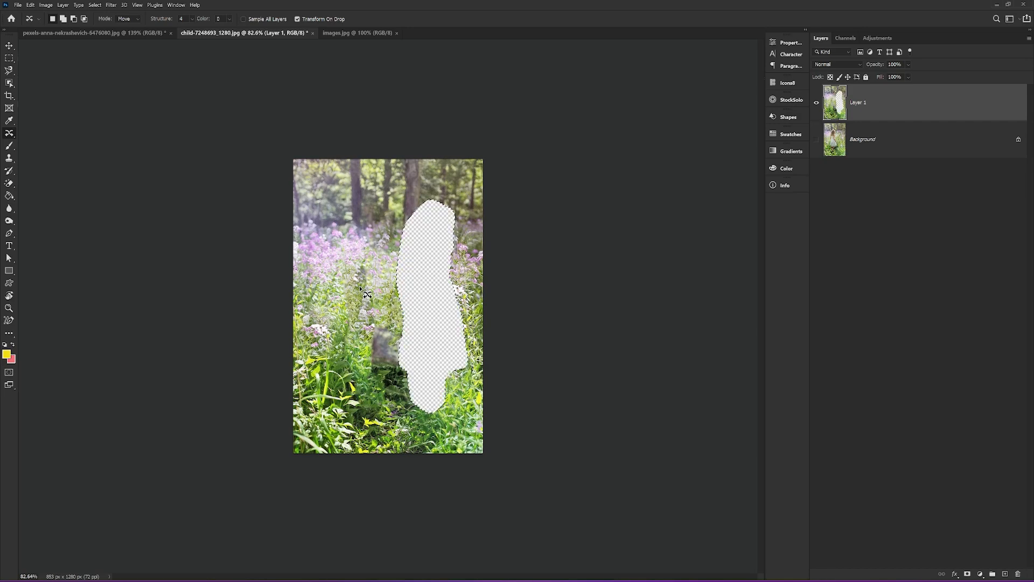
{"action": "scroll", "coordinate": [423, 284], "scroll_direction": "up", "scroll_amount": 3}
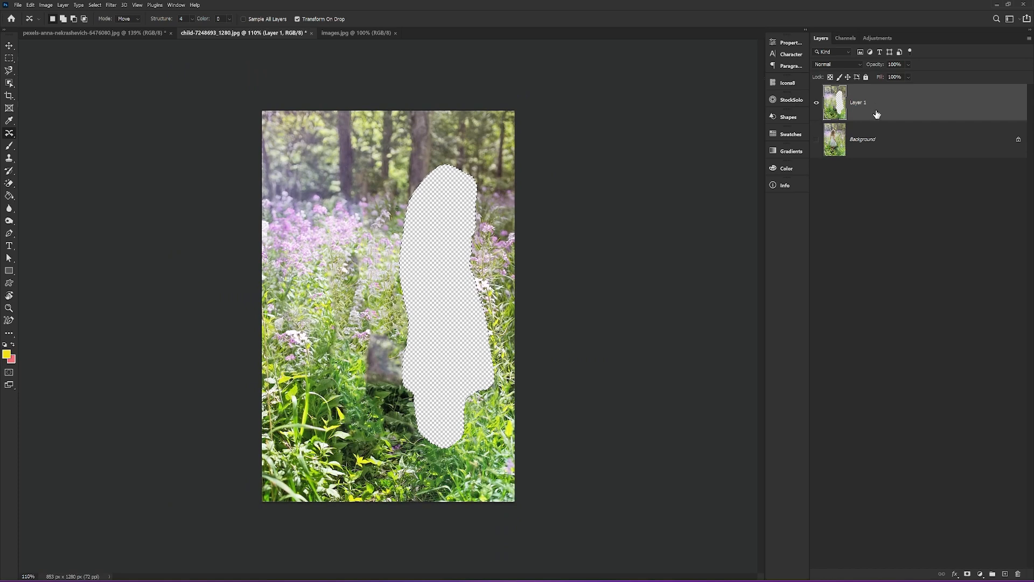
{"action": "left_click", "coordinate": [878, 151]}
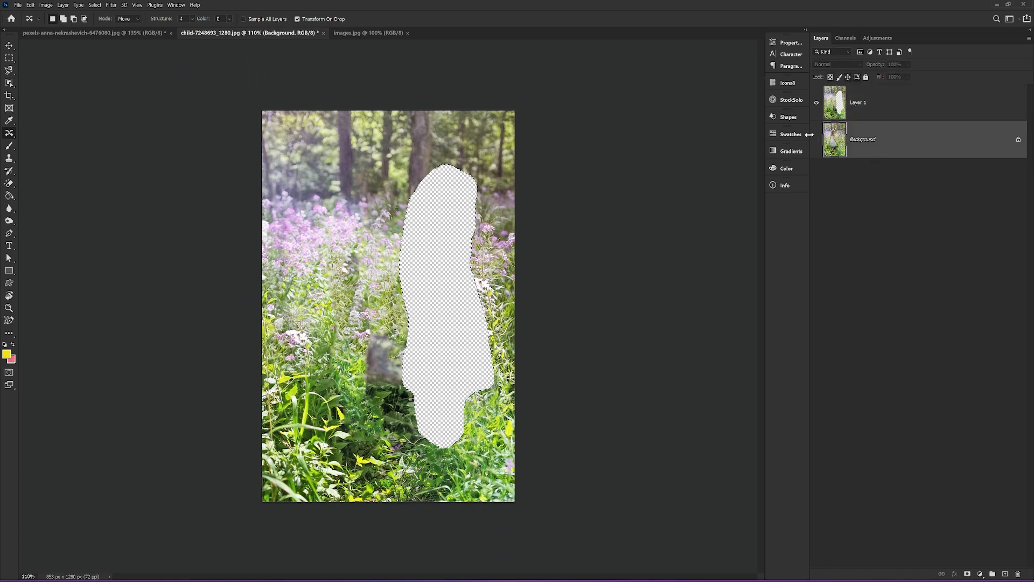
{"action": "left_click", "coordinate": [892, 107]}
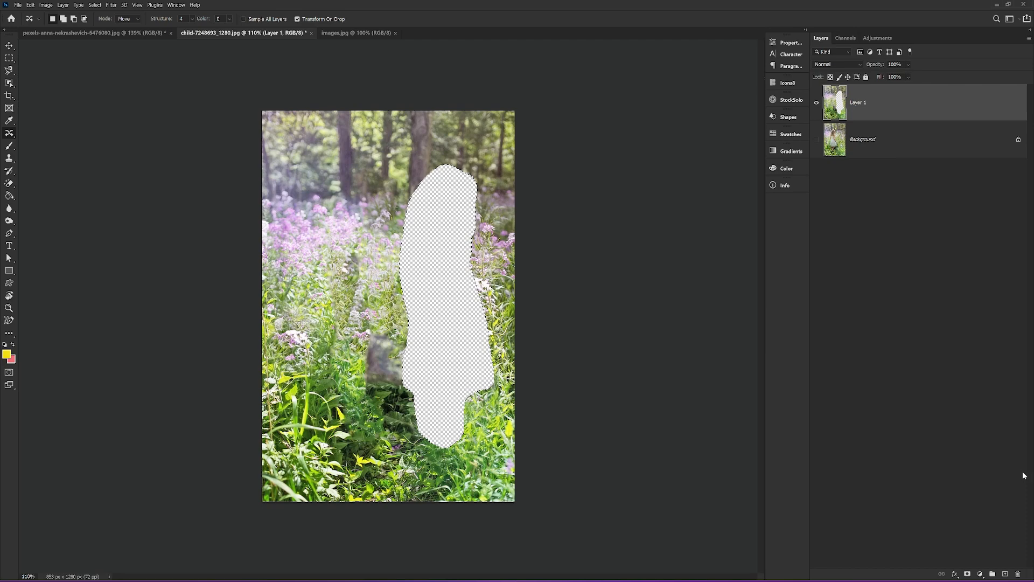
{"action": "left_click", "coordinate": [1018, 573]}
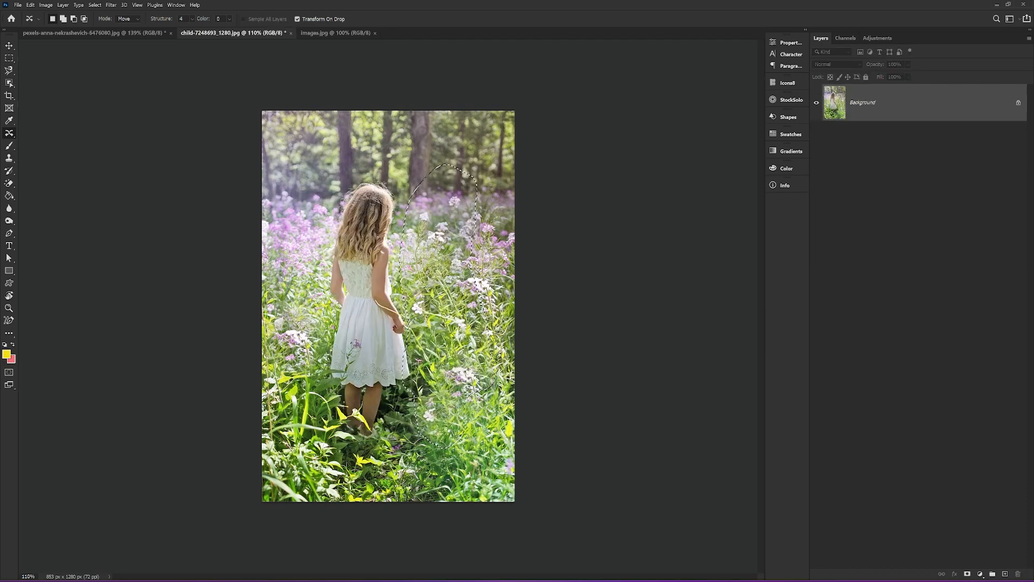
Activate the Red Eye tool and bring up the images.jpg close-up of the red eyes
{"action": "right_click", "coordinate": [13, 138]}
{"action": "left_click", "coordinate": [52, 170]}
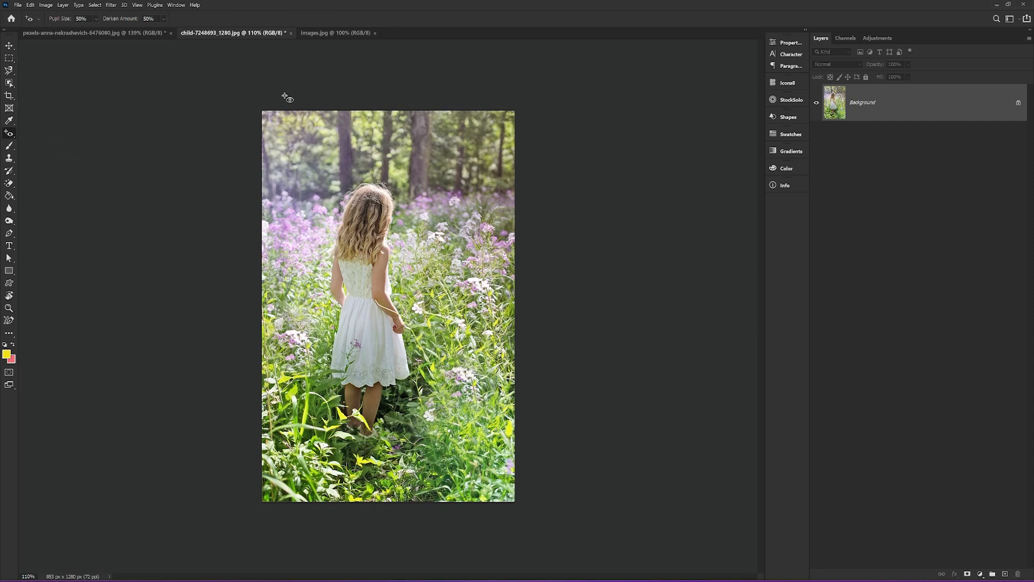
{"action": "left_click", "coordinate": [328, 33]}
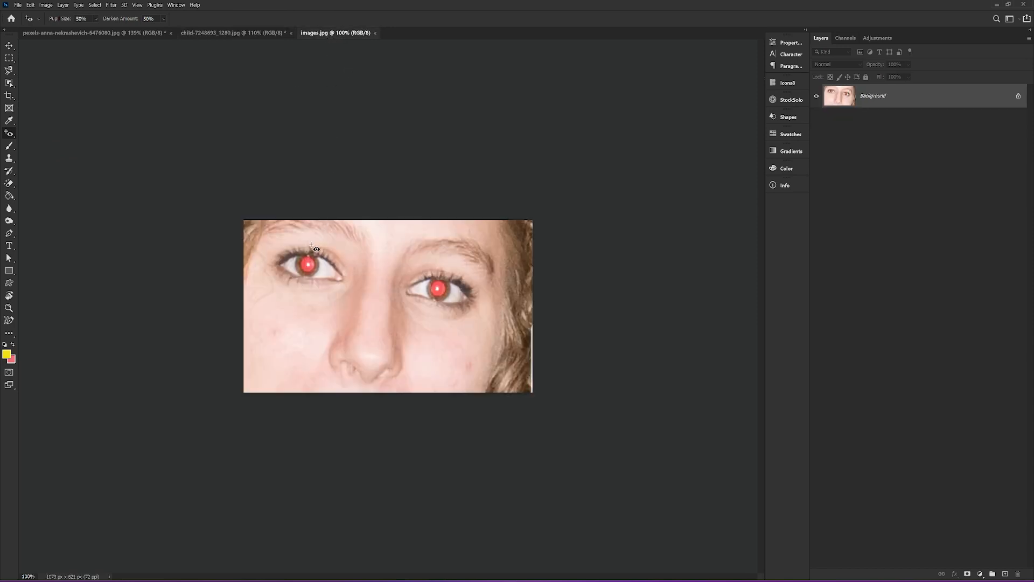
{"action": "scroll", "coordinate": [316, 249], "scroll_direction": "up", "scroll_amount": 1}
{"action": "scroll", "coordinate": [283, 259], "scroll_direction": "up", "scroll_amount": 1}
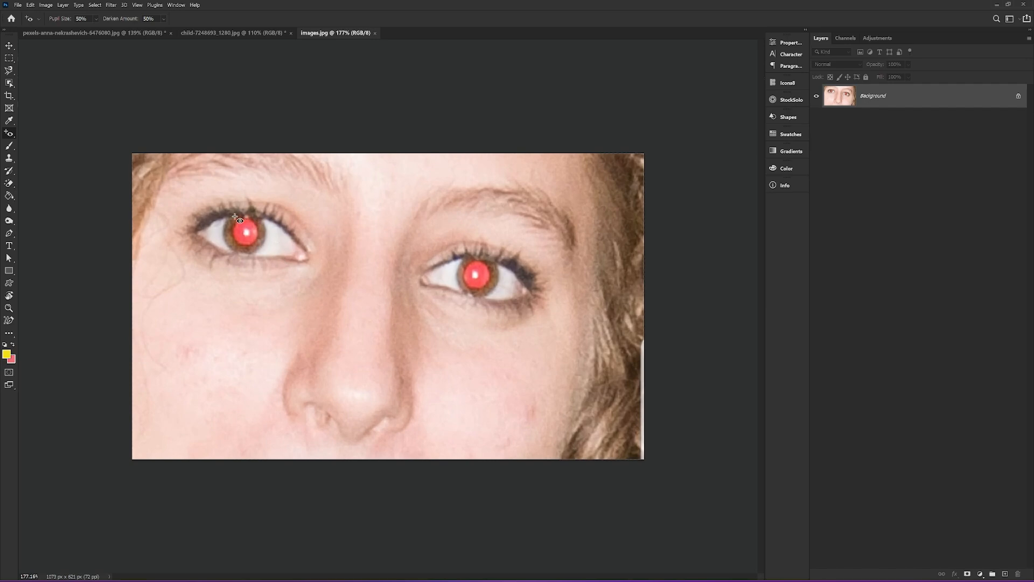
{"action": "scroll", "coordinate": [237, 231], "scroll_direction": "up", "scroll_amount": 1}
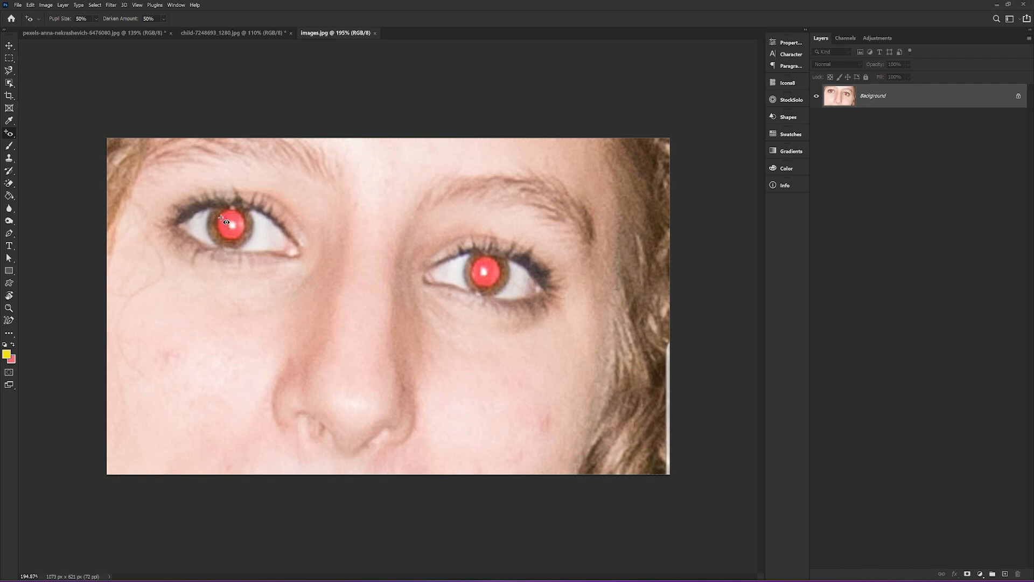
{"action": "right_click", "coordinate": [9, 133]}
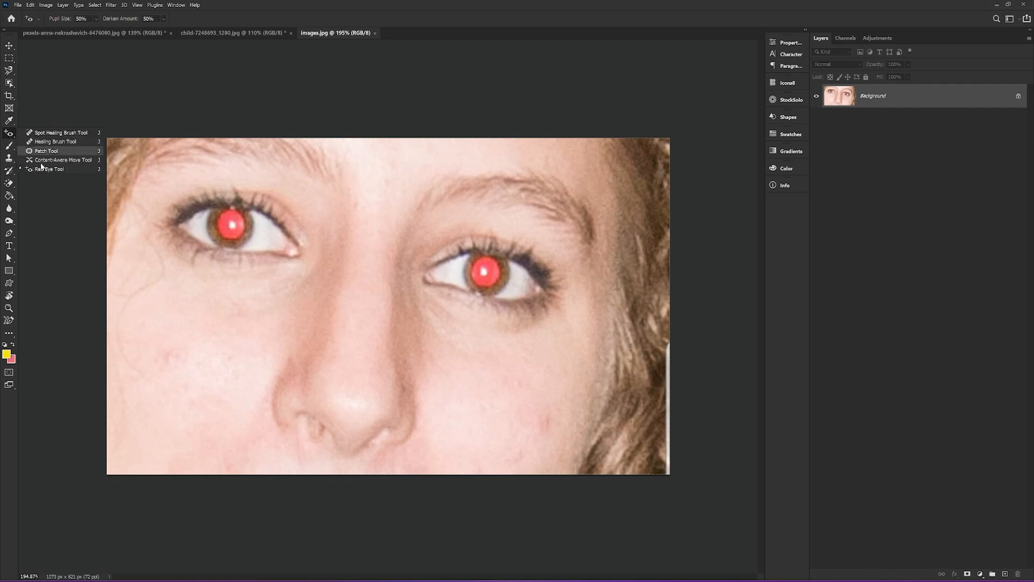
{"action": "left_click", "coordinate": [47, 169]}
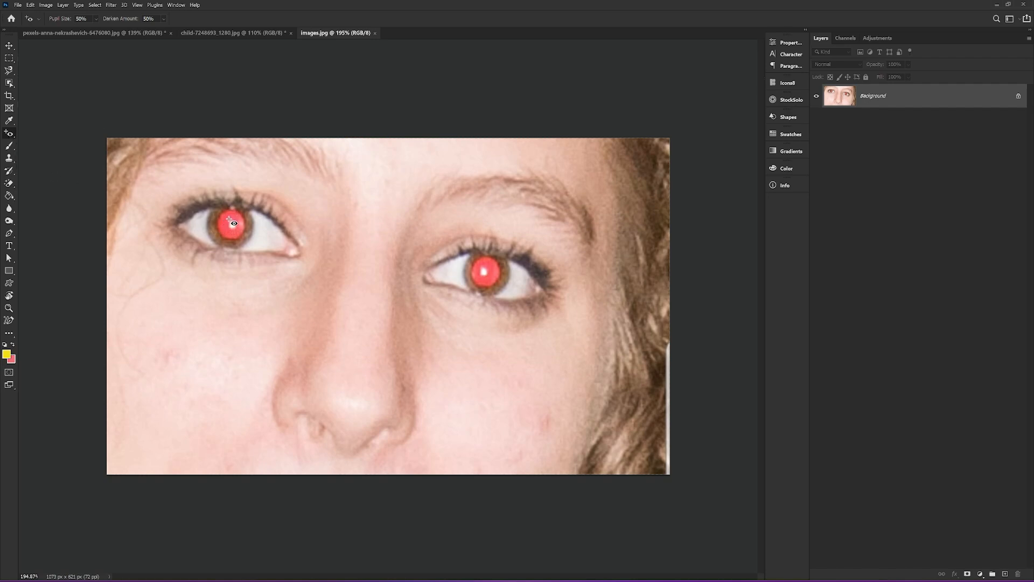
Remove the red glow from both pupils with the Red Eye tool
{"action": "left_click", "coordinate": [231, 221]}
{"action": "left_click", "coordinate": [484, 271]}
{"action": "scroll", "coordinate": [447, 275], "scroll_direction": "down", "scroll_amount": 1}
{"action": "scroll", "coordinate": [377, 259], "scroll_direction": "down", "scroll_amount": 3}
{"action": "scroll", "coordinate": [376, 258], "scroll_direction": "up", "scroll_amount": 2}
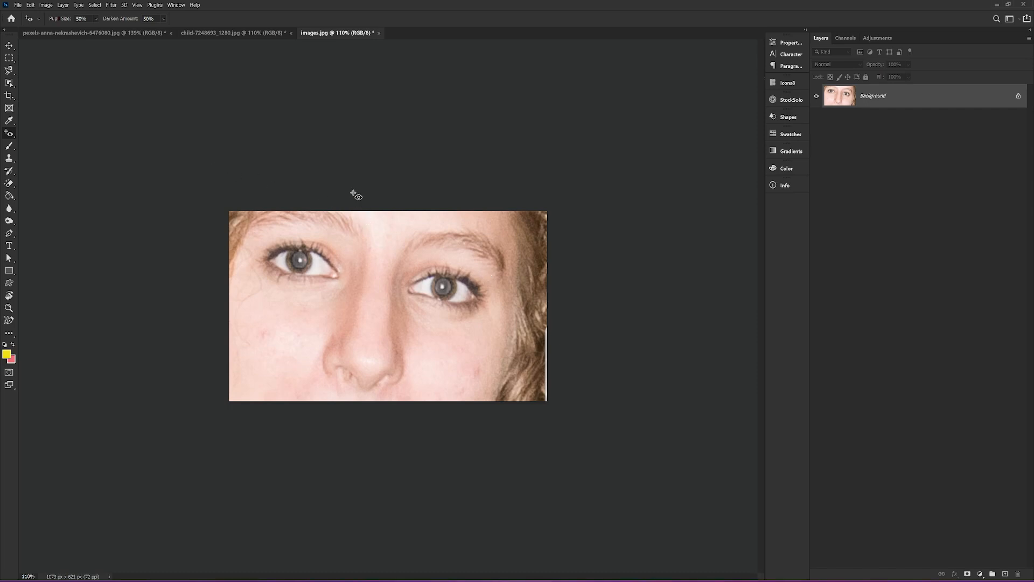
Switch from the Red Eye tool to the Spot Healing Brush and on to the Brush tool
{"action": "right_click", "coordinate": [9, 133]}
{"action": "left_click", "coordinate": [48, 138]}
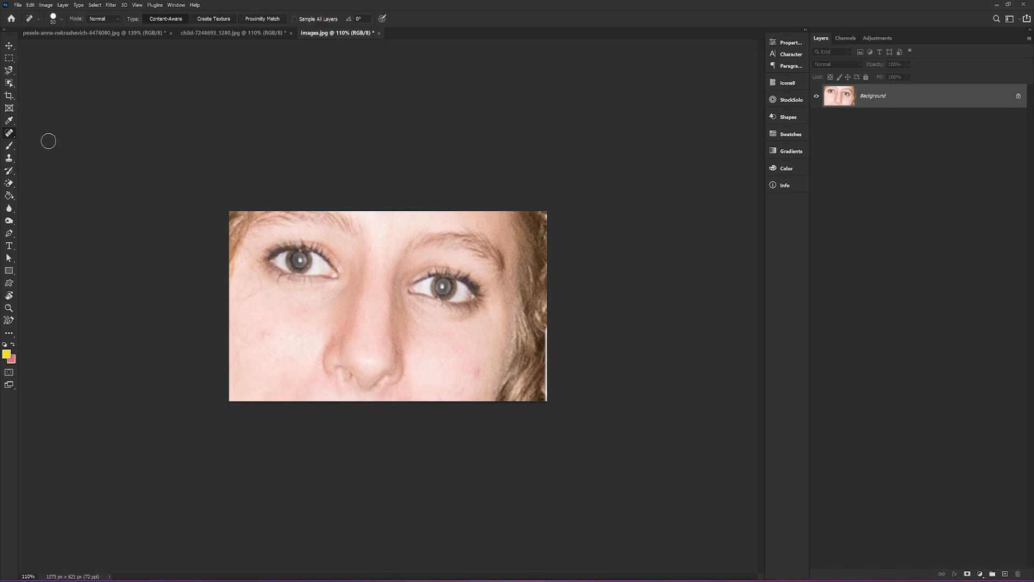
{"action": "left_click", "coordinate": [18, 149]}
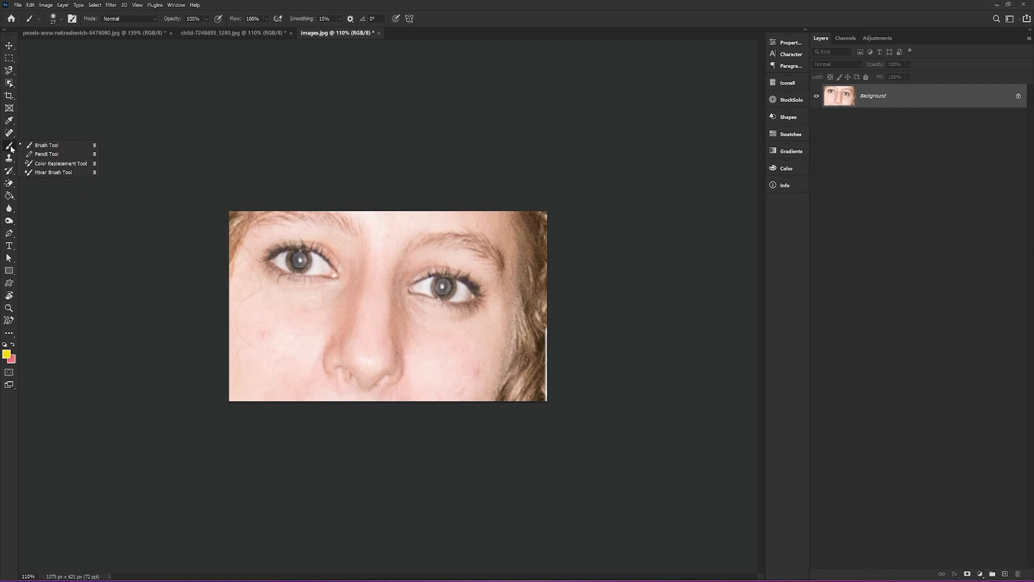
{"action": "left_click", "coordinate": [11, 150]}
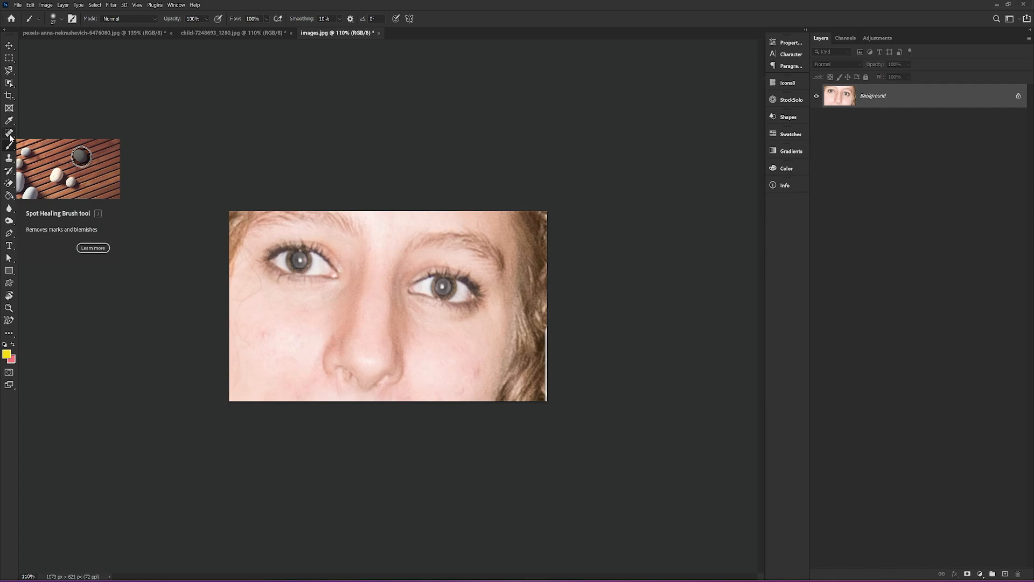
{"action": "left_click", "coordinate": [9, 135]}
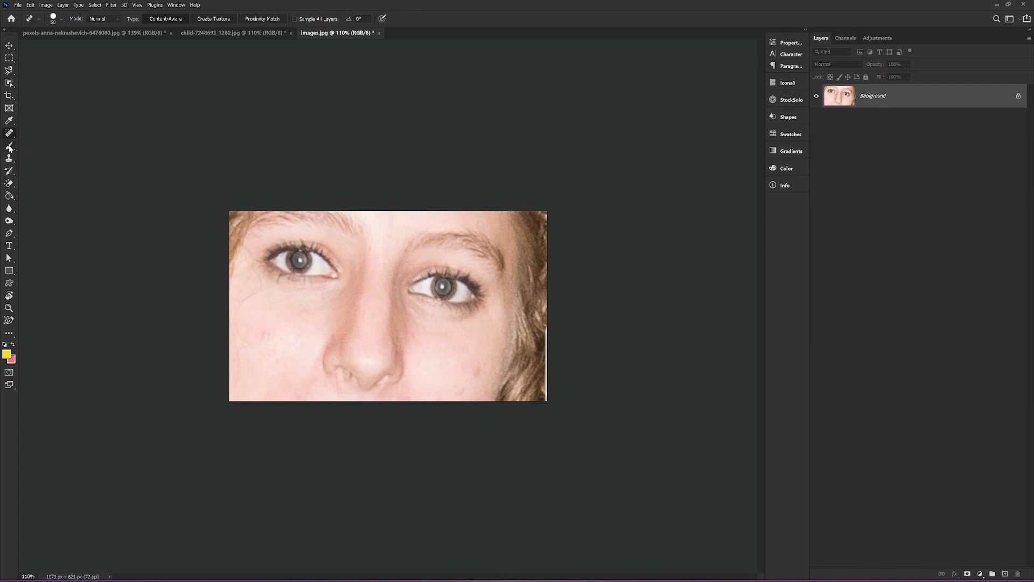
{"action": "left_click", "coordinate": [10, 147]}
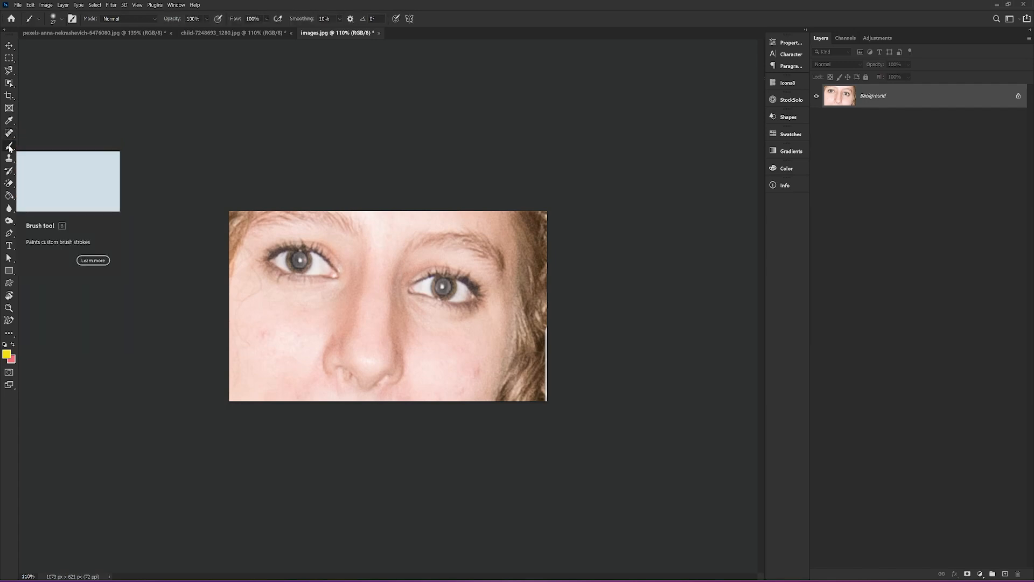